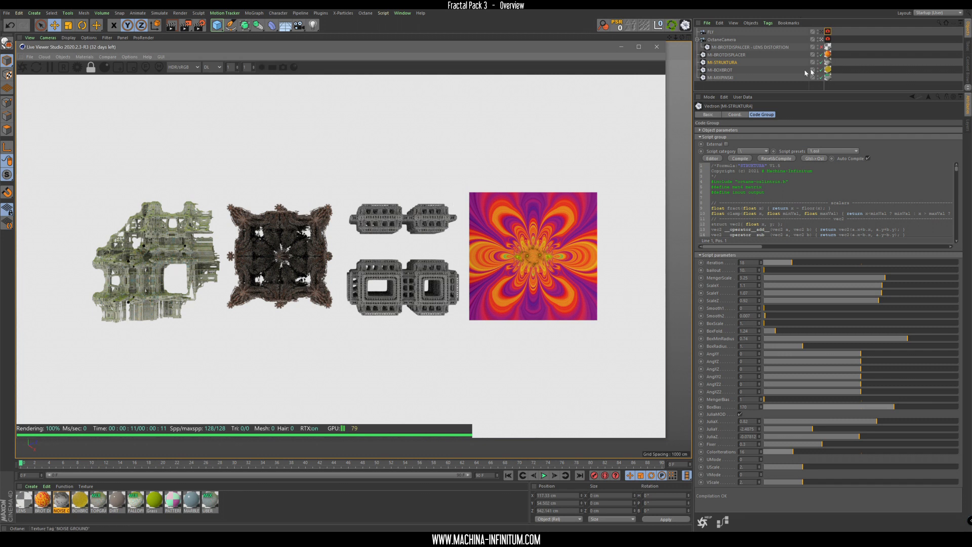
Select the MI-MIXPINSKI object, look through the FLY camera and frame the green fractal in the live render.
left_click(721, 78)
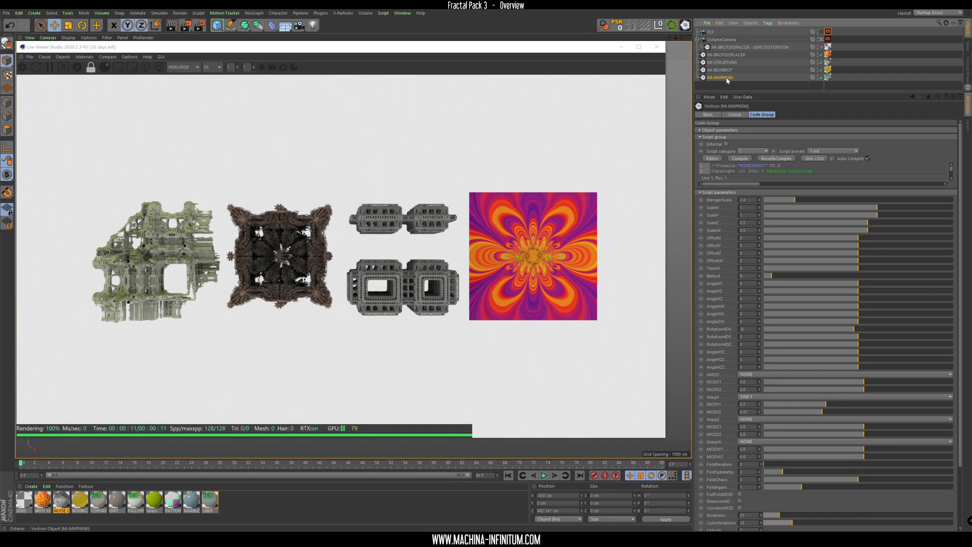
left_click(822, 38)
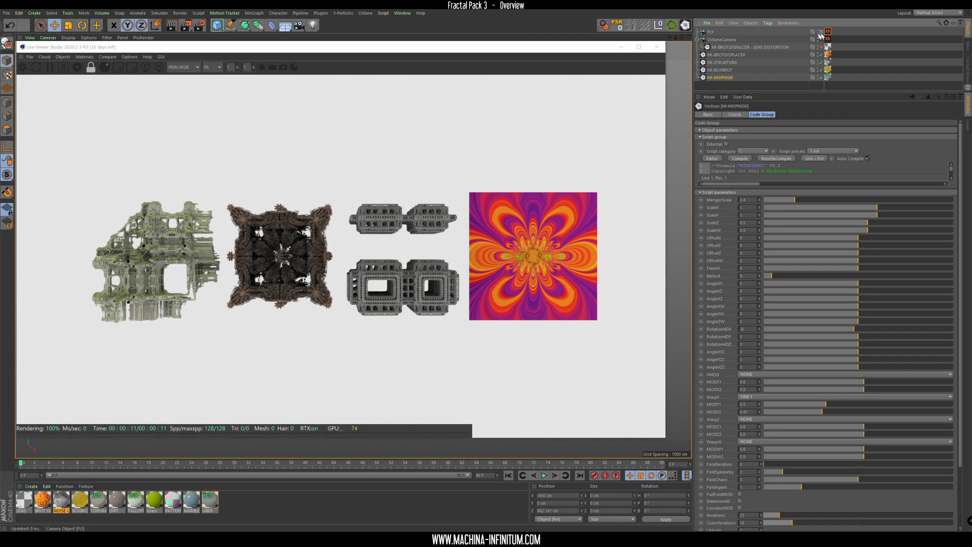
right_click_drag(225, 400, 172, 449)
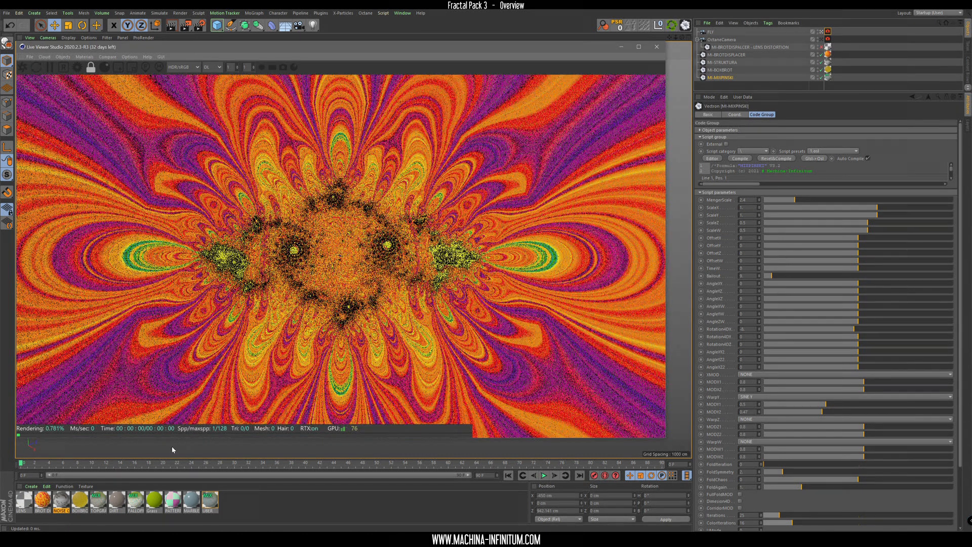
left_click_drag(217, 286, 287, 313)
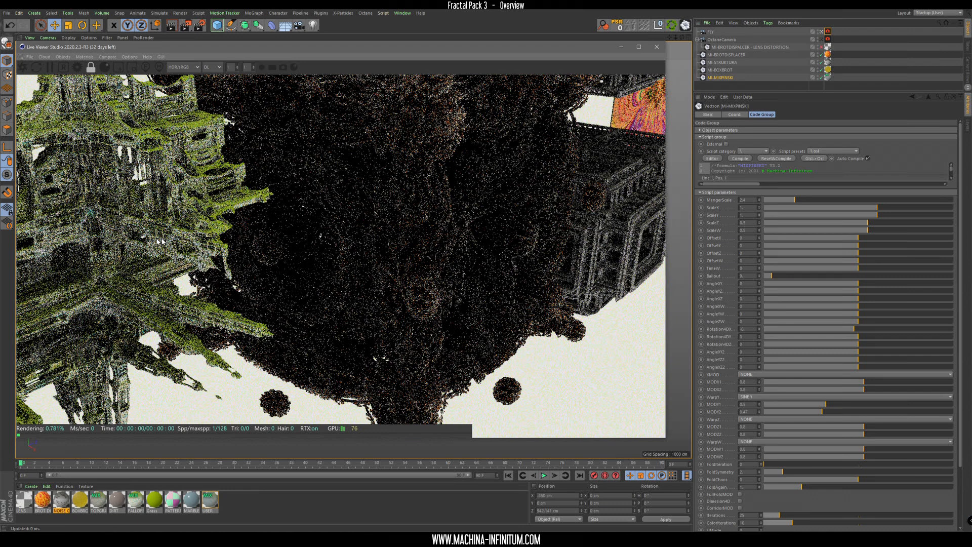
right_click_drag(161, 242, 147, 241)
left_click_drag(266, 262, 434, 224)
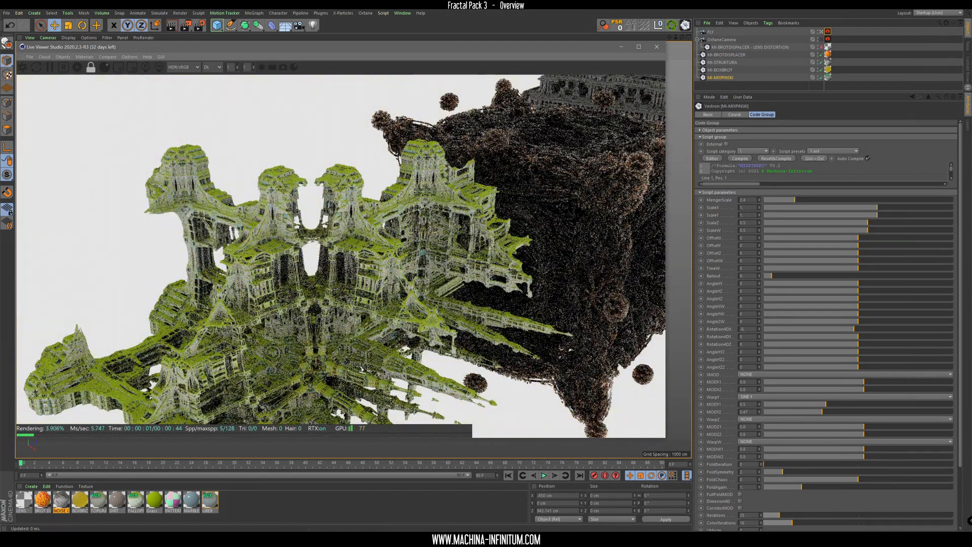
Examine the MI-MIXPINSKI script parameters and the fractal's architectural detail up close.
left_click_drag(960, 211, 960, 244)
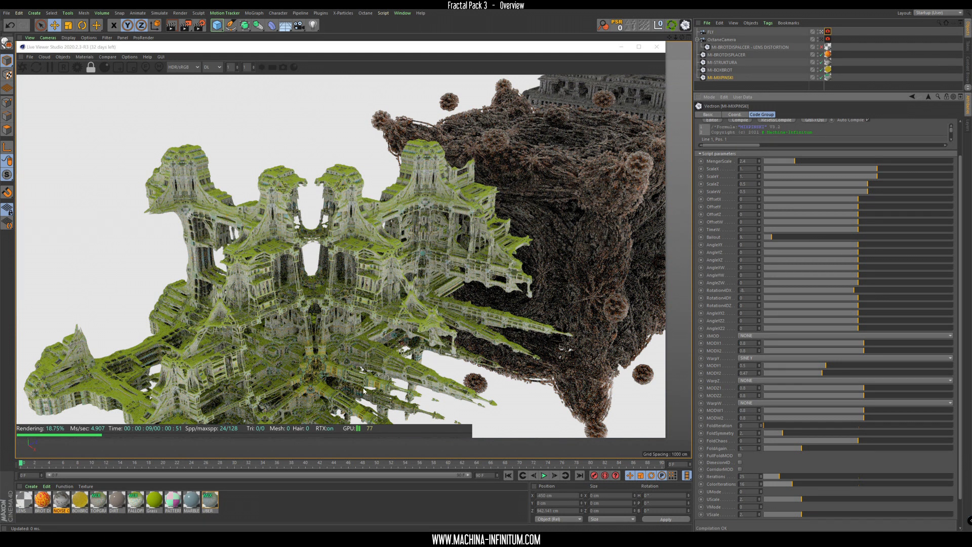
left_click(317, 353)
scroll(335, 285, "up", 5)
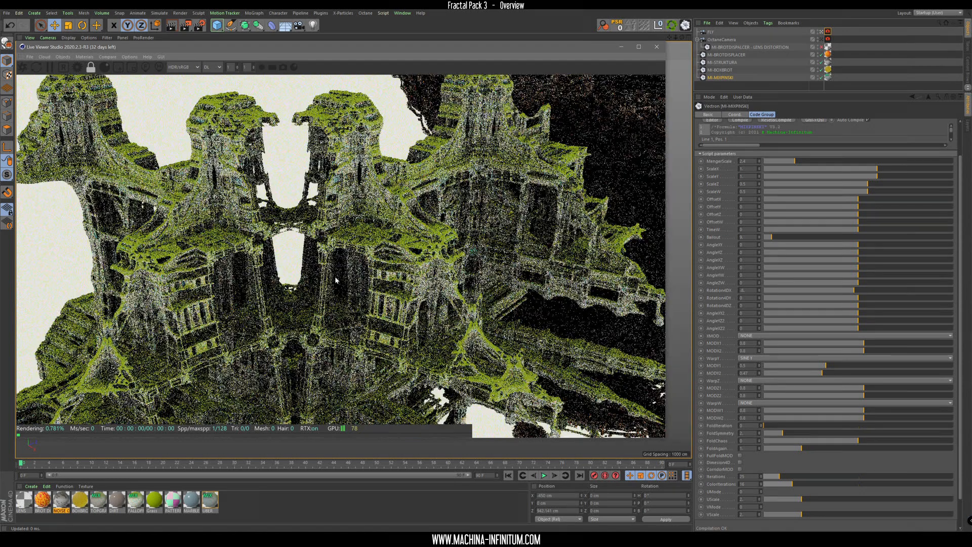
scroll(378, 348, "up", 2)
scroll(363, 346, "up", 4)
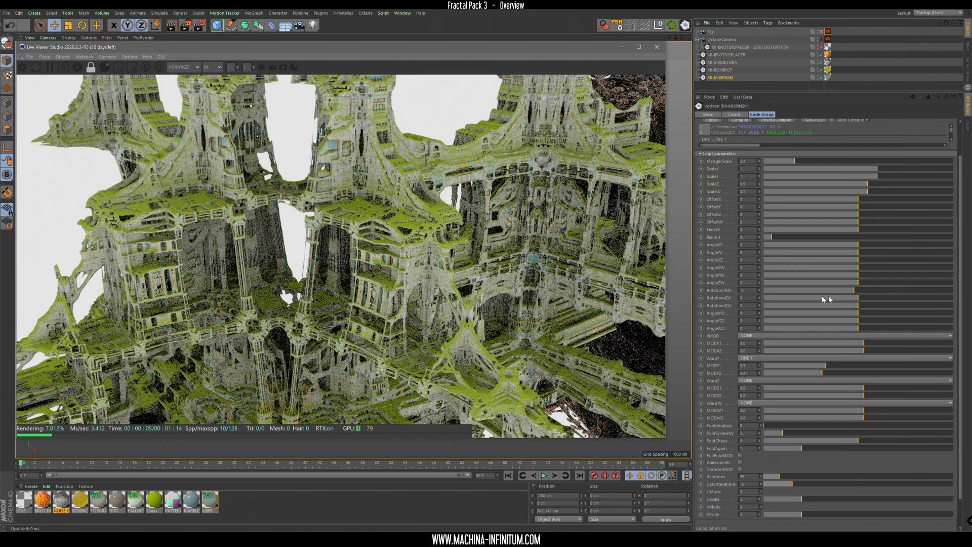
Switch the live render to the shading normals channel and raise the ray epsilon.
left_click(212, 67)
left_click(215, 139)
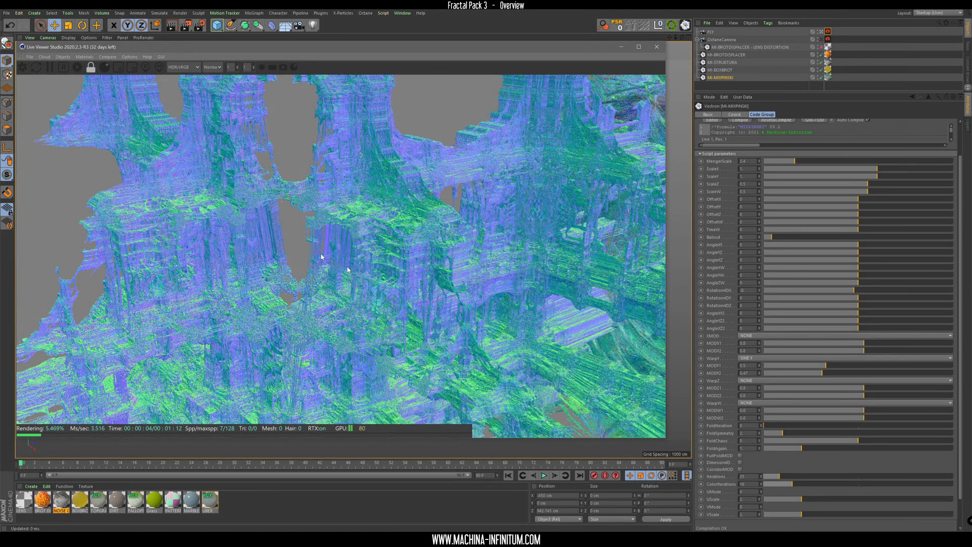
left_click(77, 67)
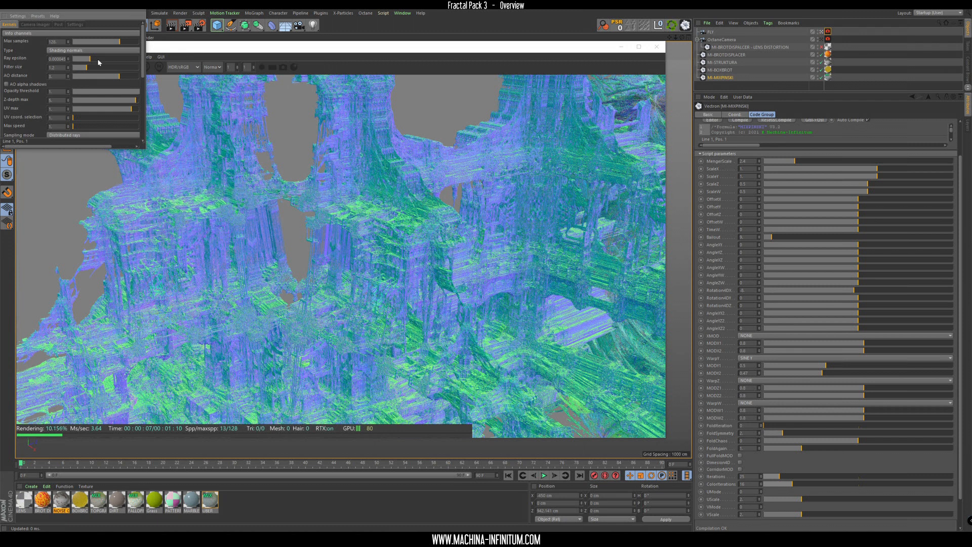
left_click_drag(88, 60, 106, 63)
Lower the ray epsilon to bring finer surface detail into the fractal's normals render and close the render settings.
right_click_drag(271, 325, 307, 332)
middle_click_drag(306, 332, 365, 209)
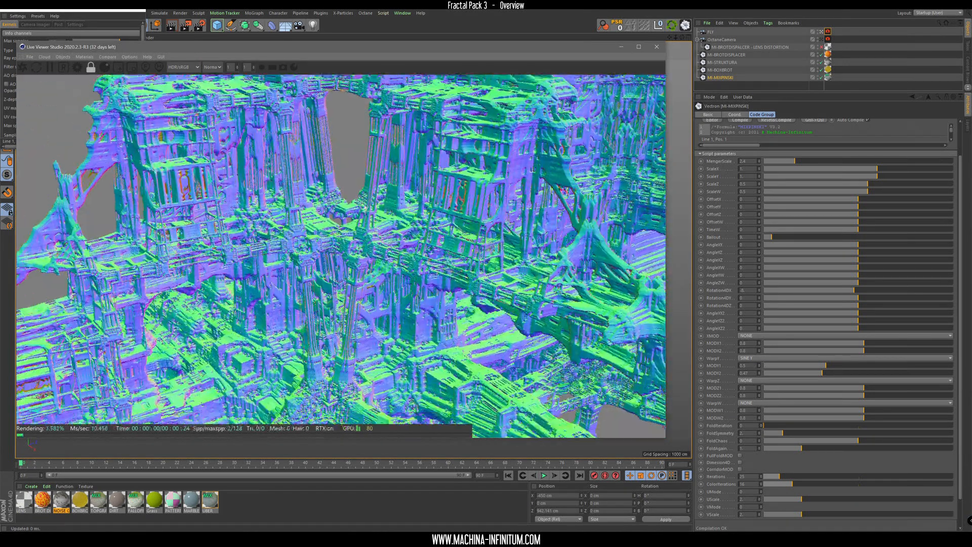
right_click_drag(365, 208, 393, 175)
left_click_drag(393, 174, 361, 199)
left_click(104, 69)
left_click_drag(105, 62, 95, 60)
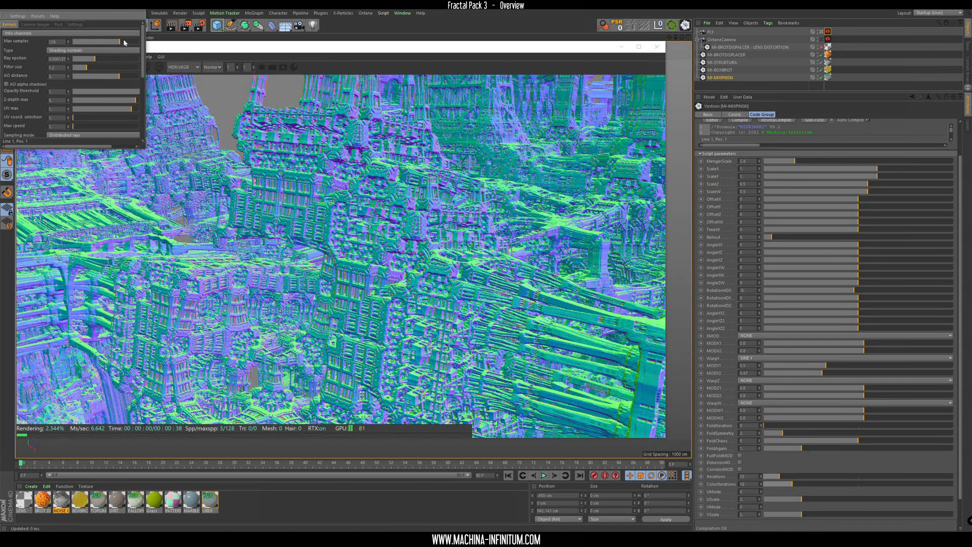
left_click(135, 9)
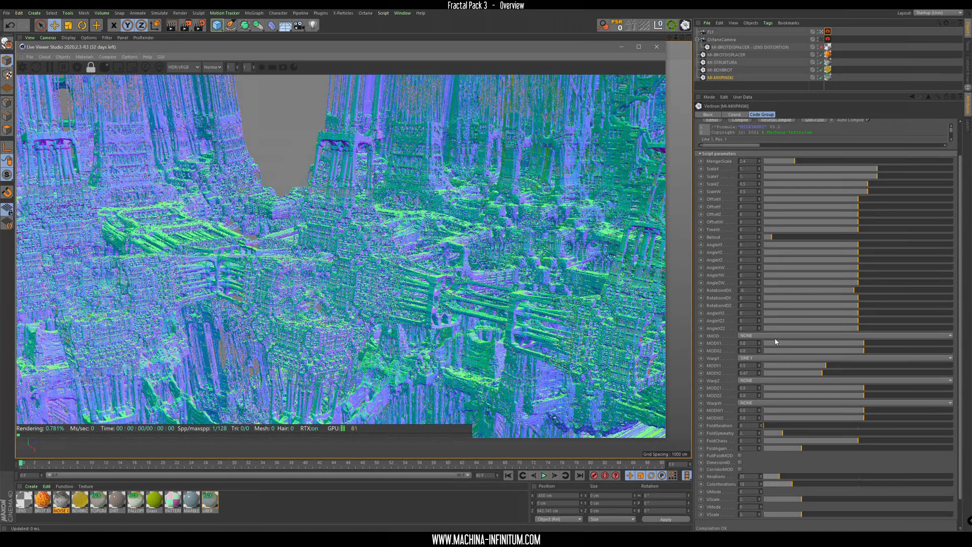
Set the MI-MIXPINSKI WarpY parameter to NONE and inspect the unwarped fractal shape.
left_click(755, 358)
left_click(756, 365)
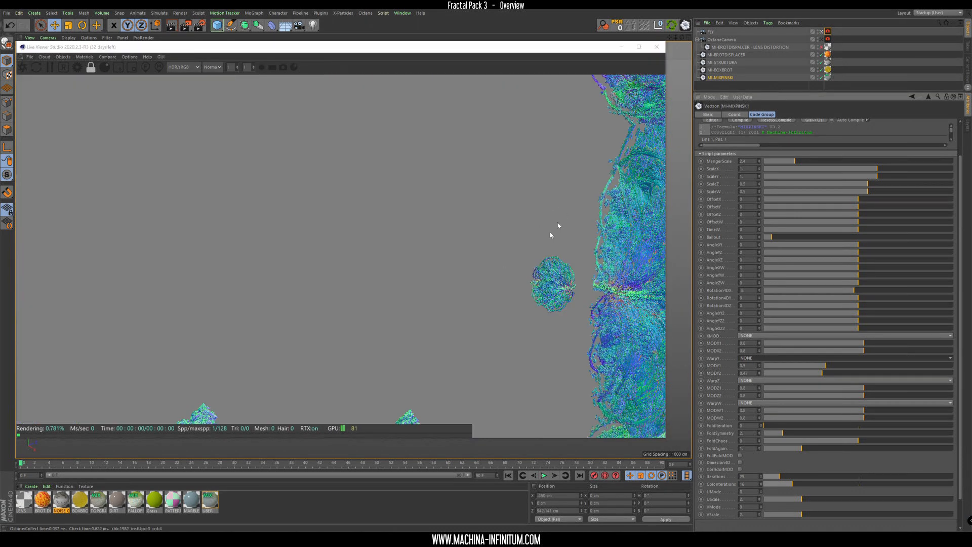
right_click_drag(571, 261, 326, 252)
middle_click_drag(327, 253, 454, 30)
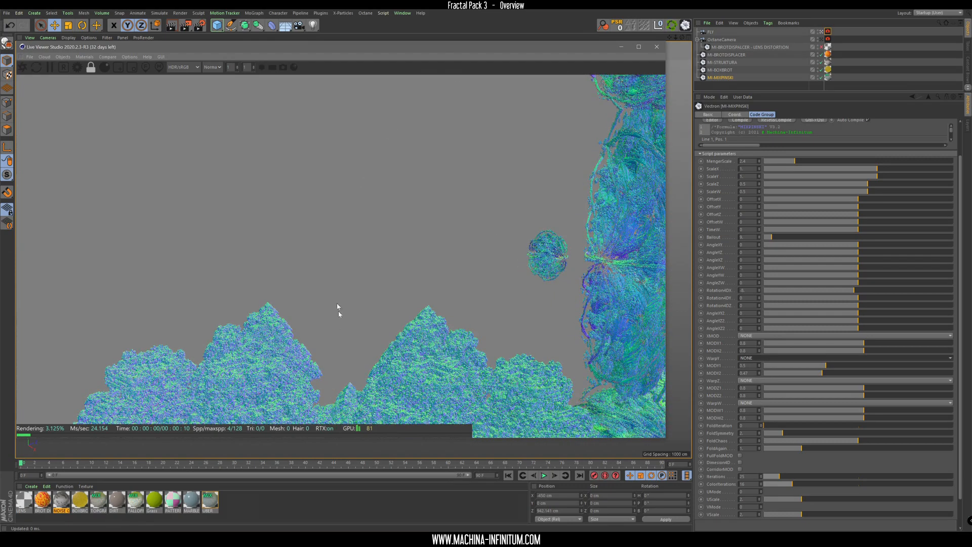
middle_click_drag(338, 304, 380, 31)
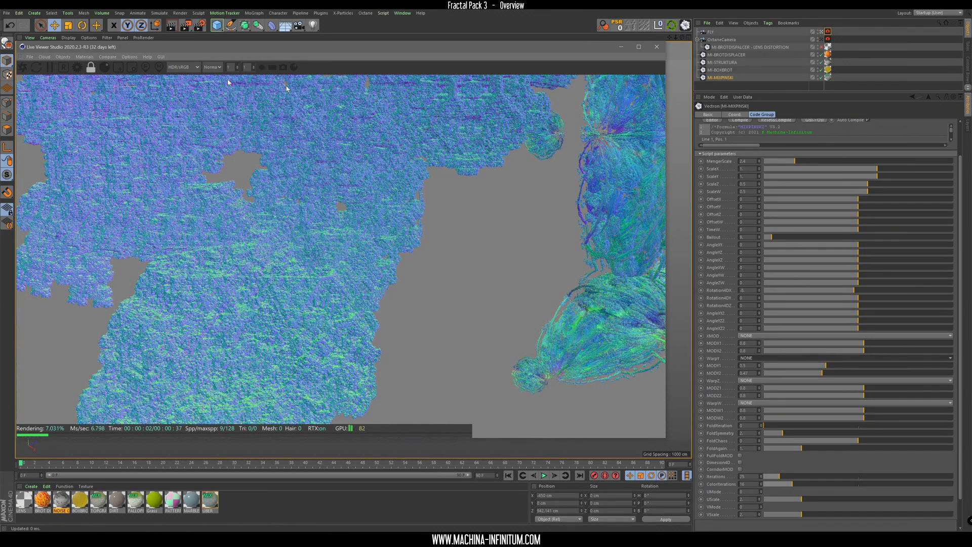
Set the WarpY parameter to RECIPROCAL Y and inspect the fractal from different angles.
left_click(775, 358)
left_click(756, 361)
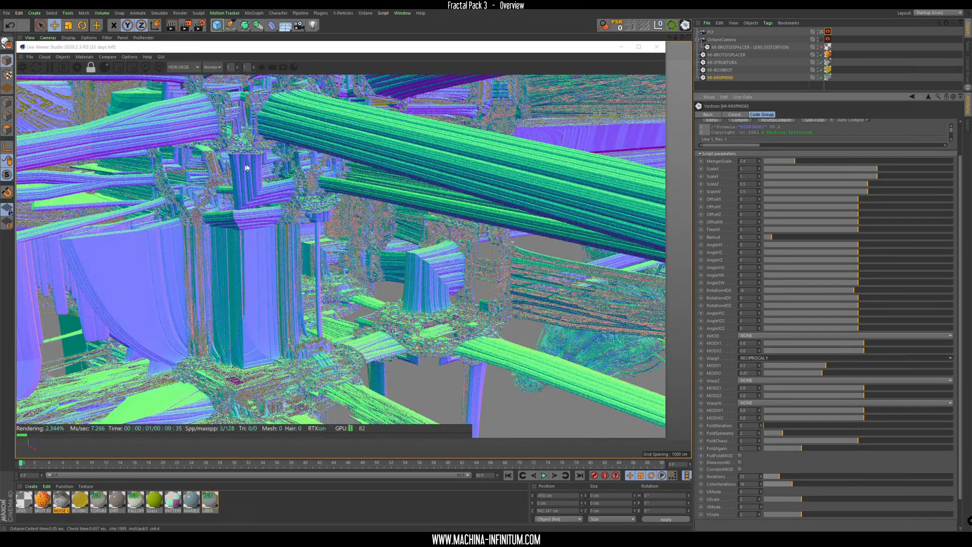
left_click_drag(225, 191, 277, 181)
left_click_drag(344, 264, 360, 282)
left_click_drag(470, 295, 474, 262)
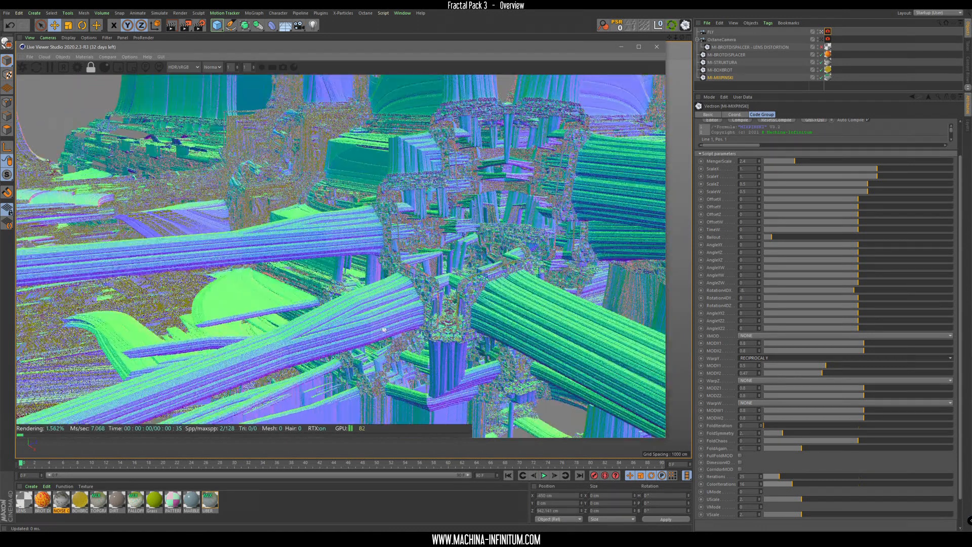
scroll(377, 344, "down", 5)
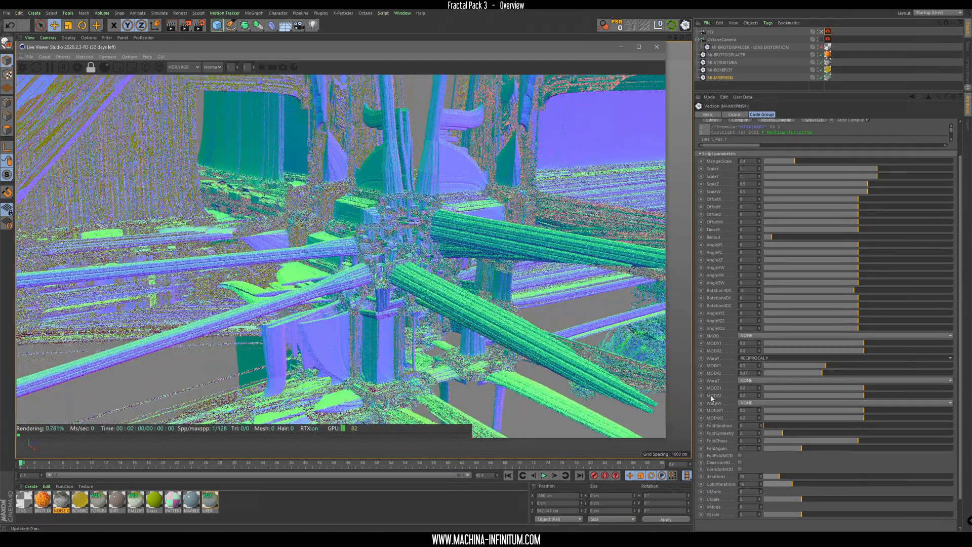
Try the RECIPROCAL Y2 option for WarpY and inspect the changed fractal.
left_click(757, 358)
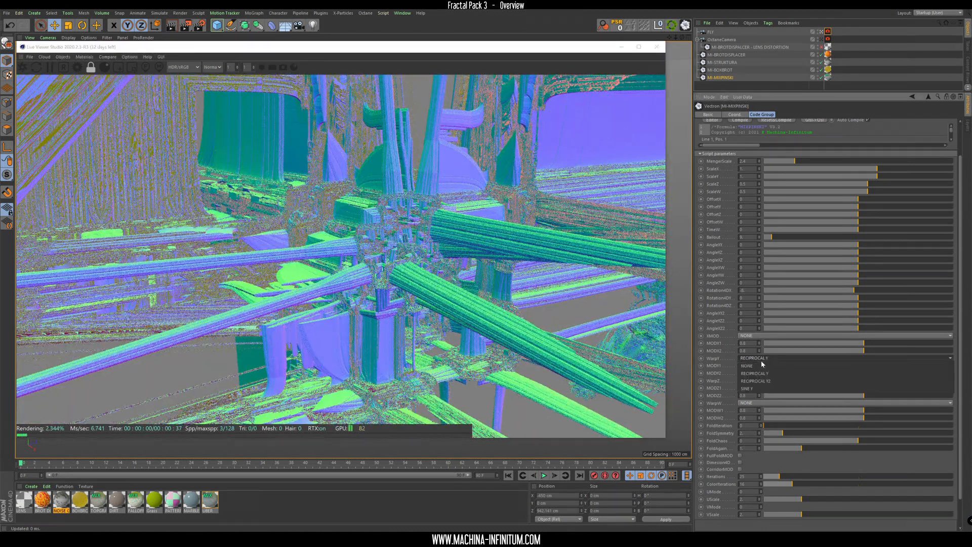
left_click(756, 381)
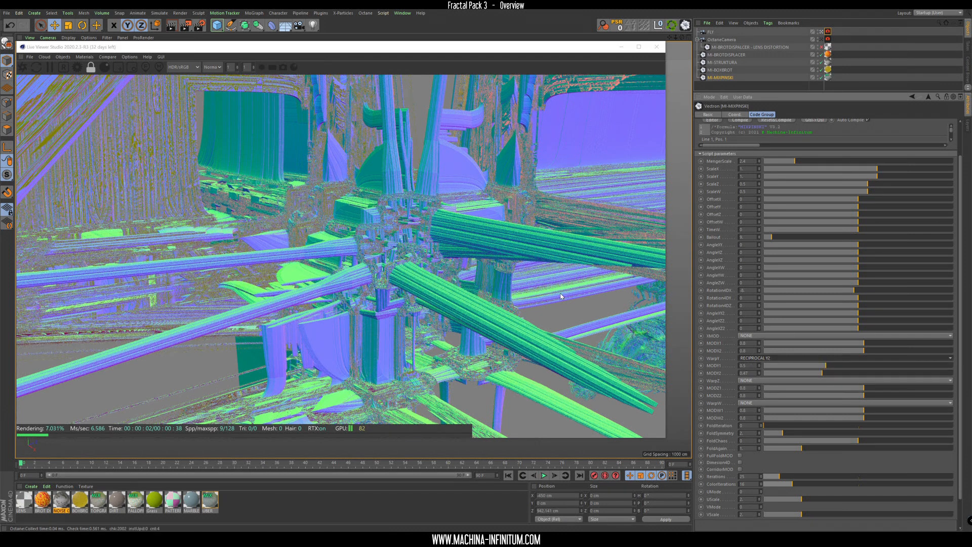
left_click_drag(387, 269, 376, 207)
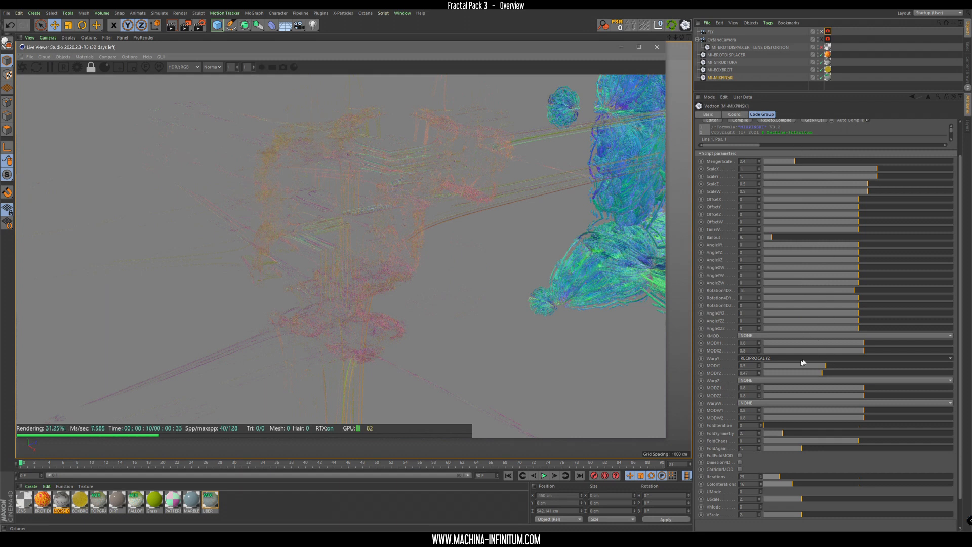
Set WarpY back to SINE Y and raise the ray epsilon in the render settings.
left_click(763, 359)
left_click(763, 381)
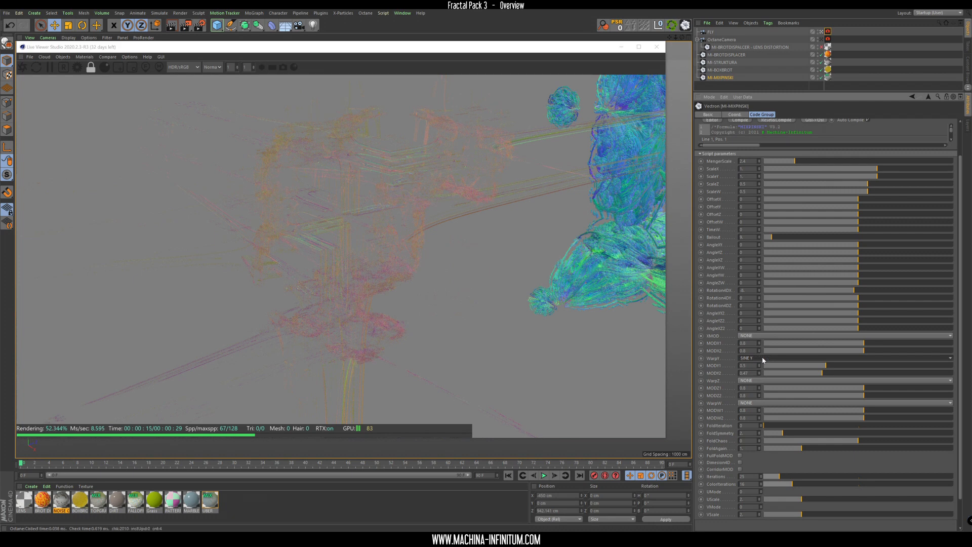
scroll(762, 360, "down", 1)
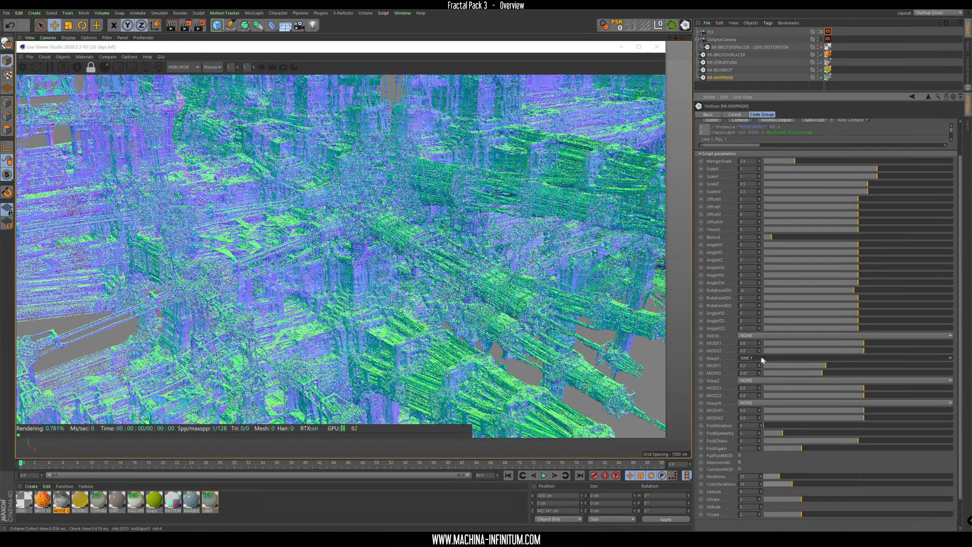
left_click(77, 67)
left_click_drag(105, 59, 108, 58)
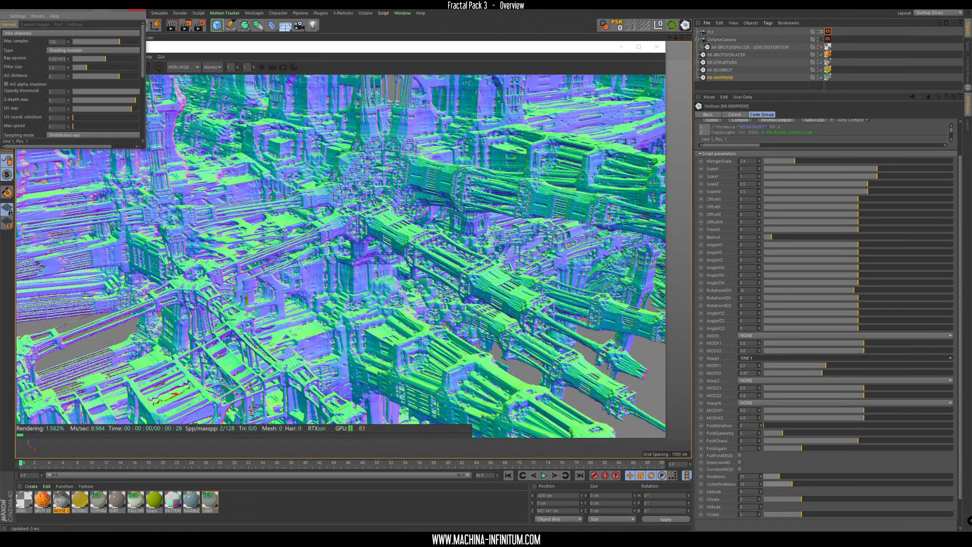
left_click(137, 5)
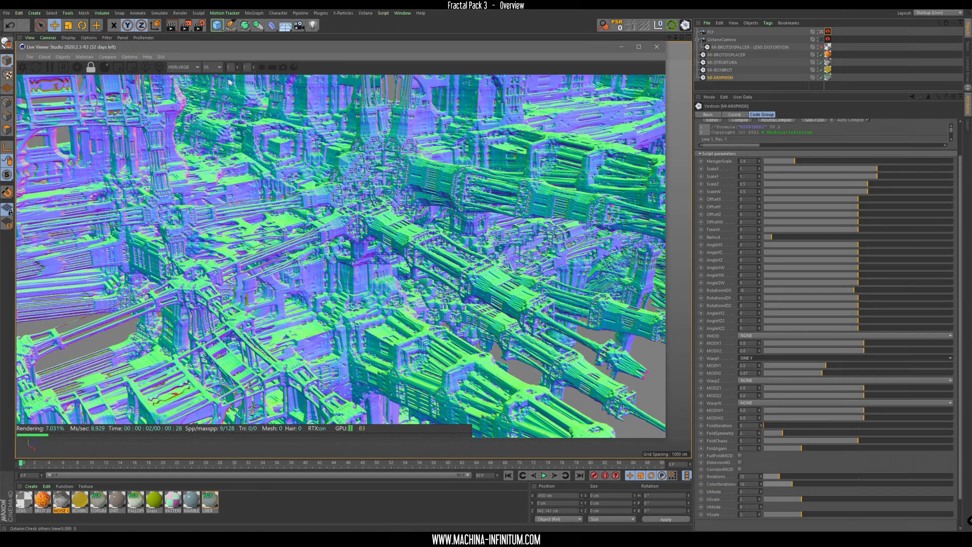
Select the MI-BOXBROT object, frame its fractal and display it in the normals channel.
left_click(719, 71)
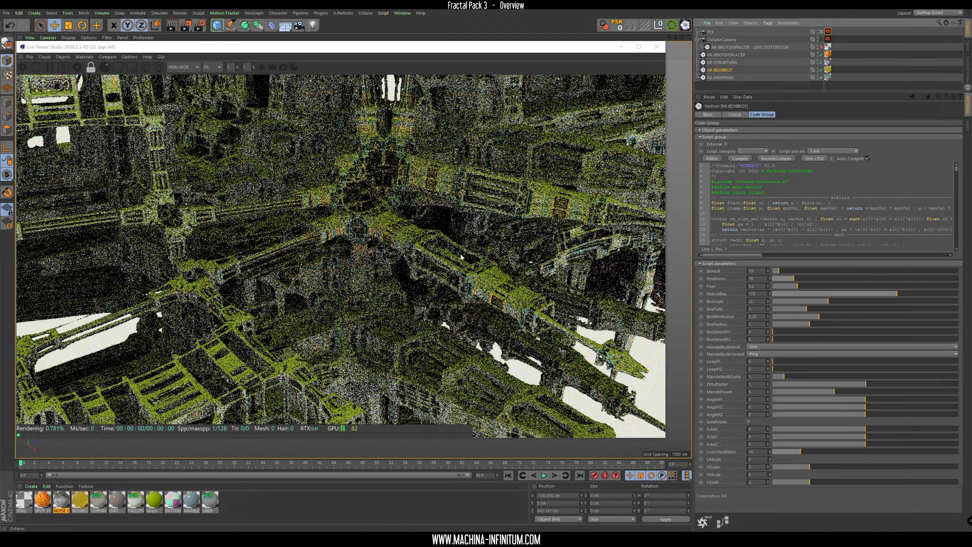
left_click_drag(317, 259, 218, 300)
left_click_drag(139, 347, 129, 351)
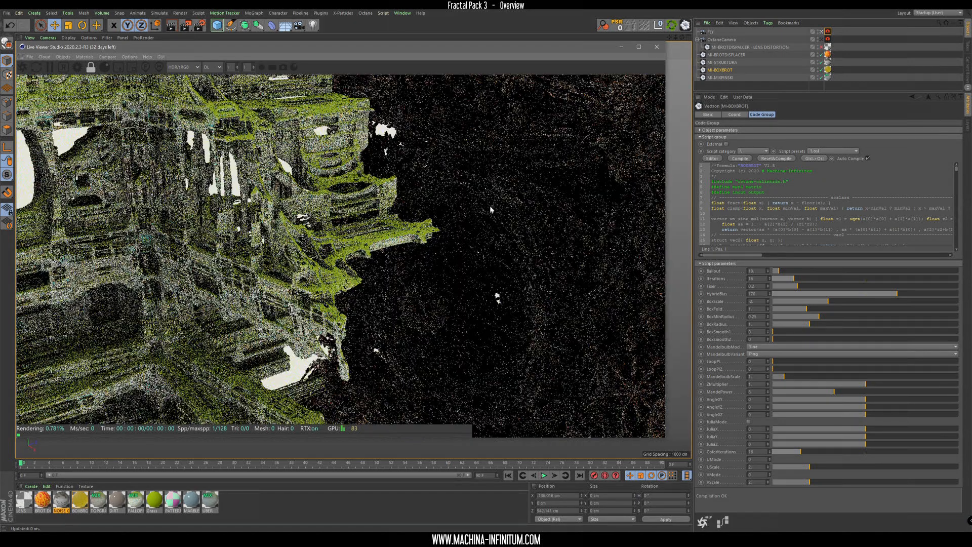
left_click(212, 68)
left_click(212, 145)
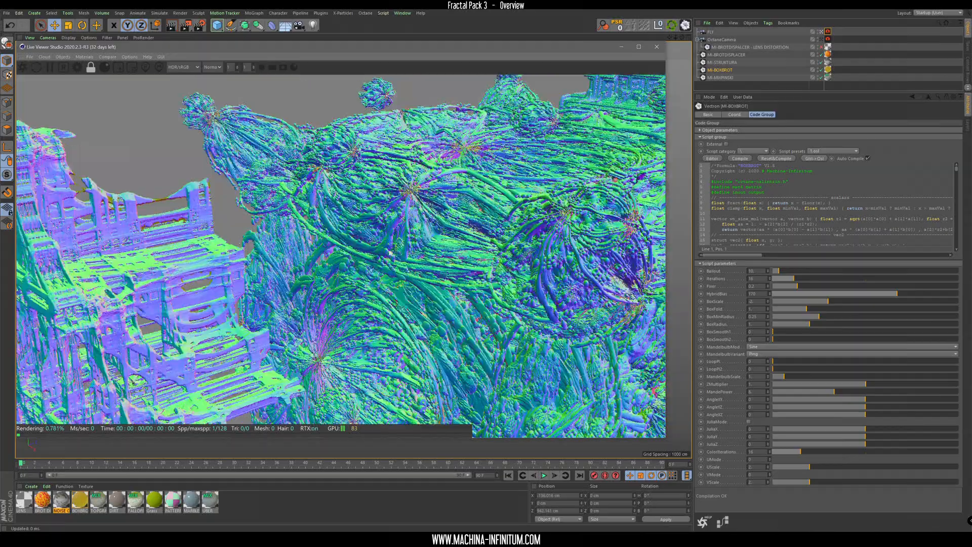
left_click_drag(390, 253, 273, 187)
Disable the MI-MIXPINSKI object and return the live render to DL with MI-BOXBROT selected.
left_click(762, 77)
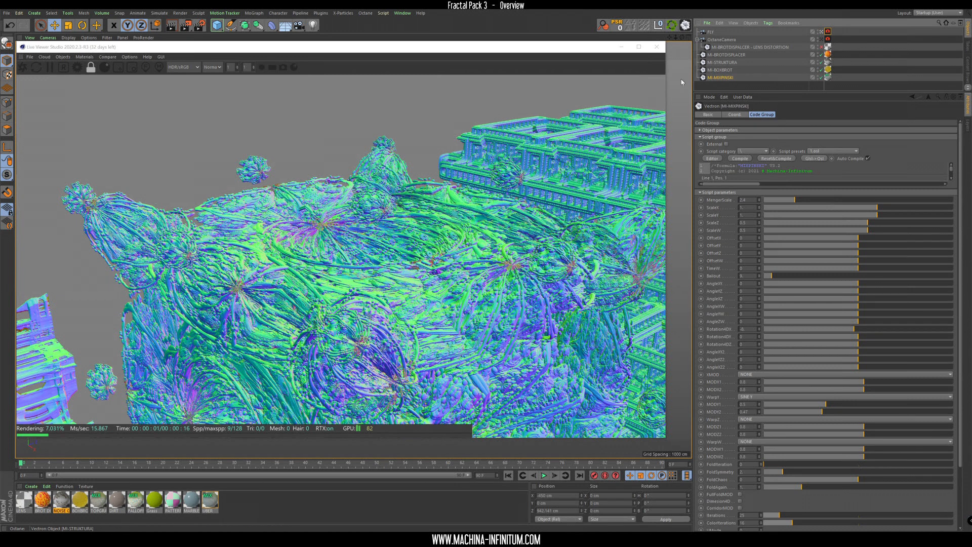
left_click(212, 67)
left_click(212, 84)
left_click(720, 70)
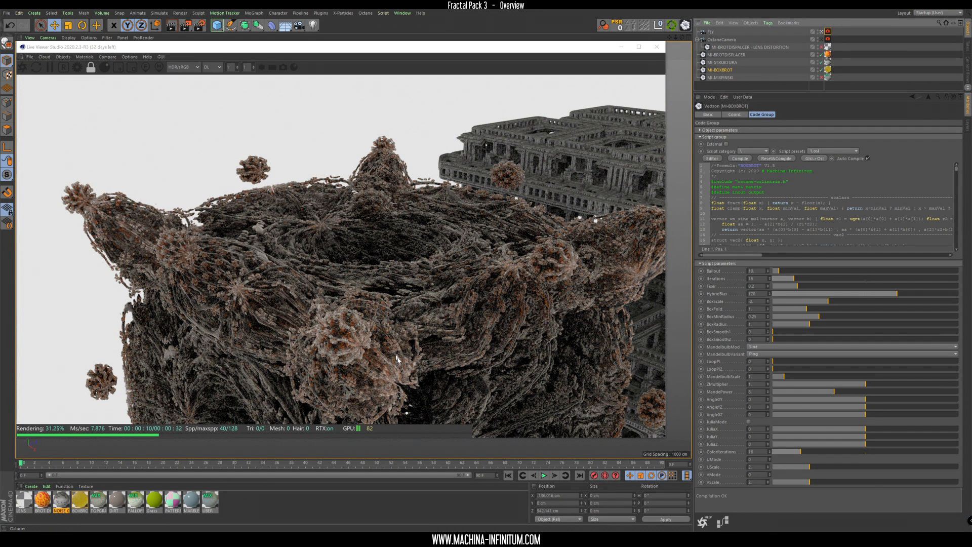
Open the BOXBROT SSS material, expand Albedo and radius in its Medium channel, and move the editor clear of the fractal.
left_click(827, 69)
double_click(79, 500)
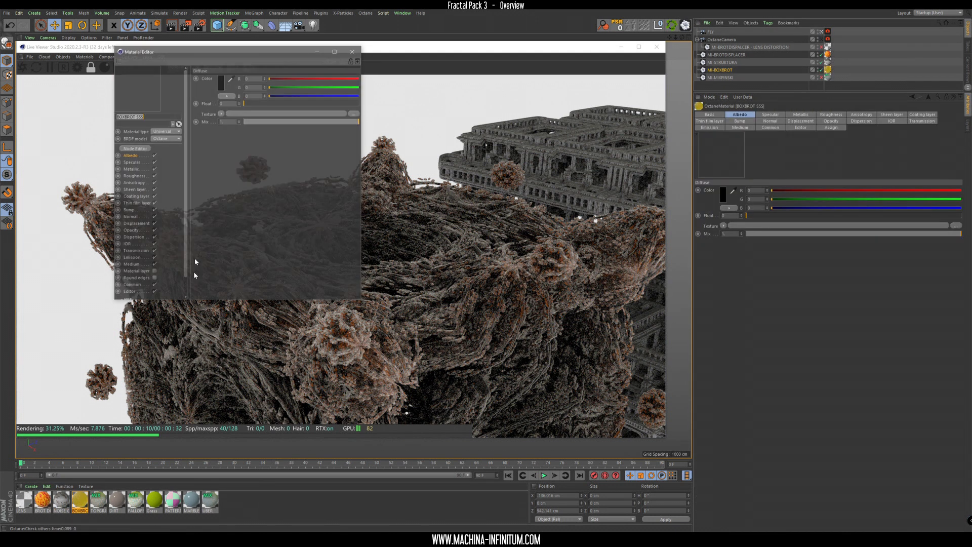
left_click(133, 264)
left_click(288, 87)
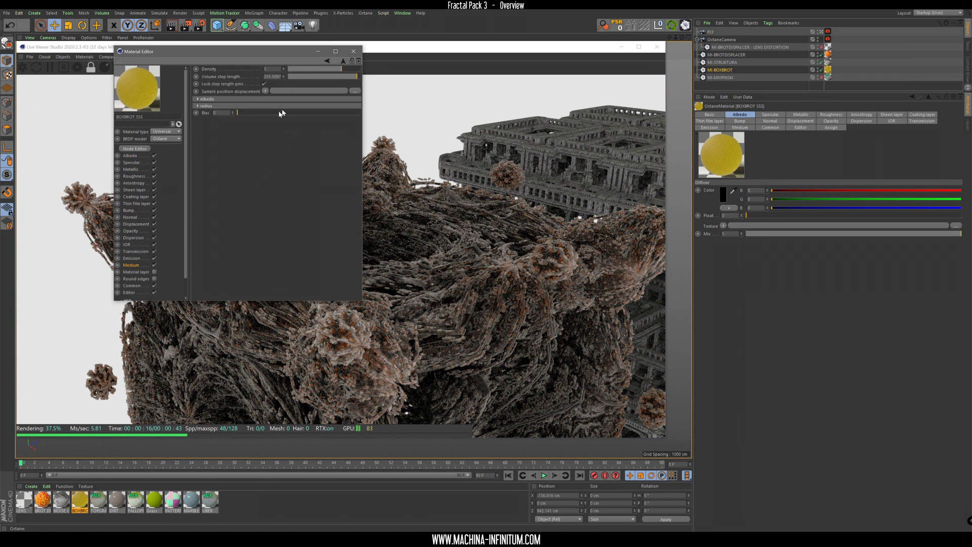
left_click(199, 99)
left_click(199, 134)
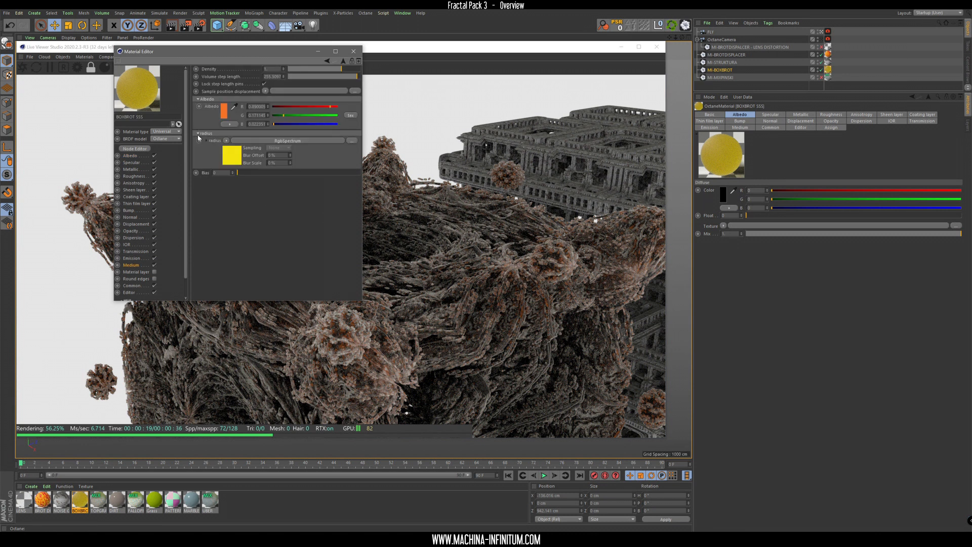
left_click_drag(239, 55, 719, 128)
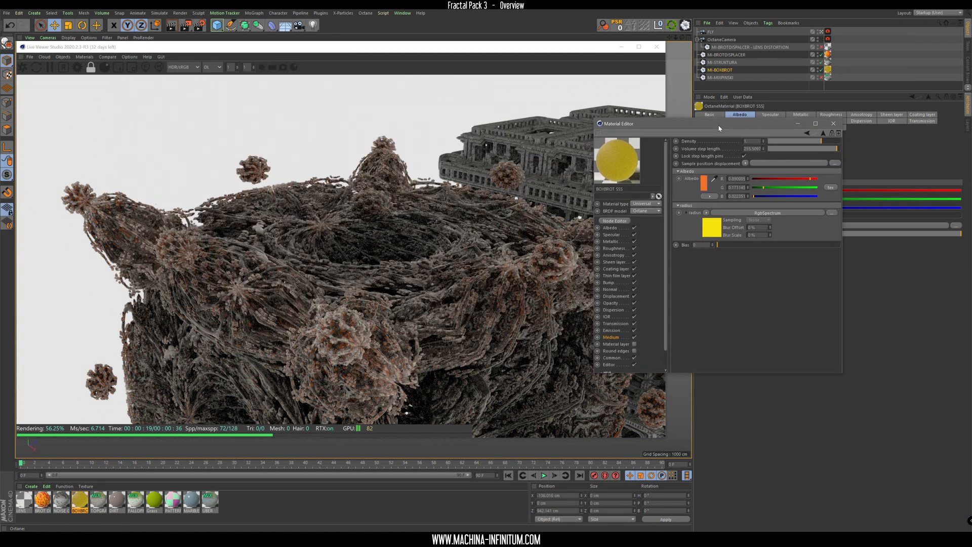
Display the live render in the normals channel and show MI-BOXBROT's script parameters in place of the material settings.
left_click(834, 124)
left_click_drag(399, 281, 355, 243)
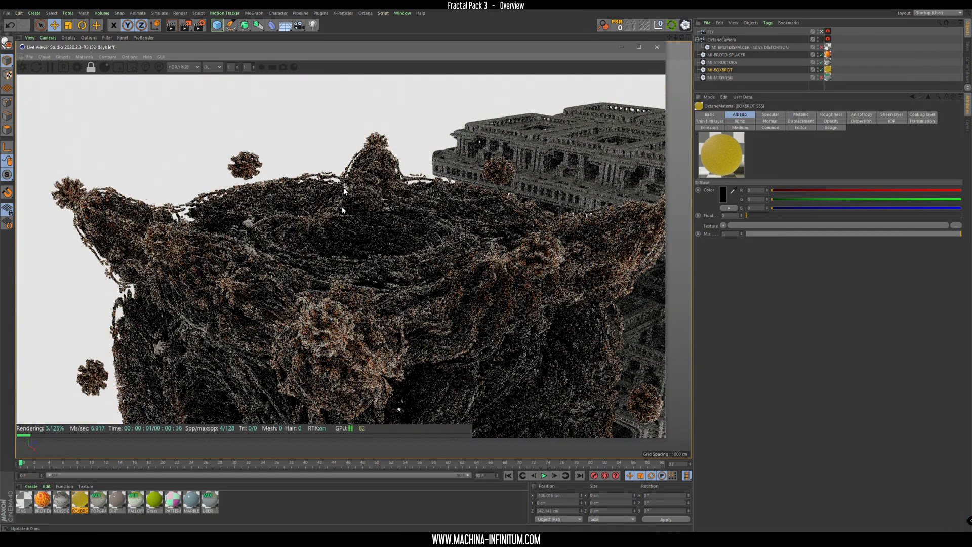
left_click(212, 67)
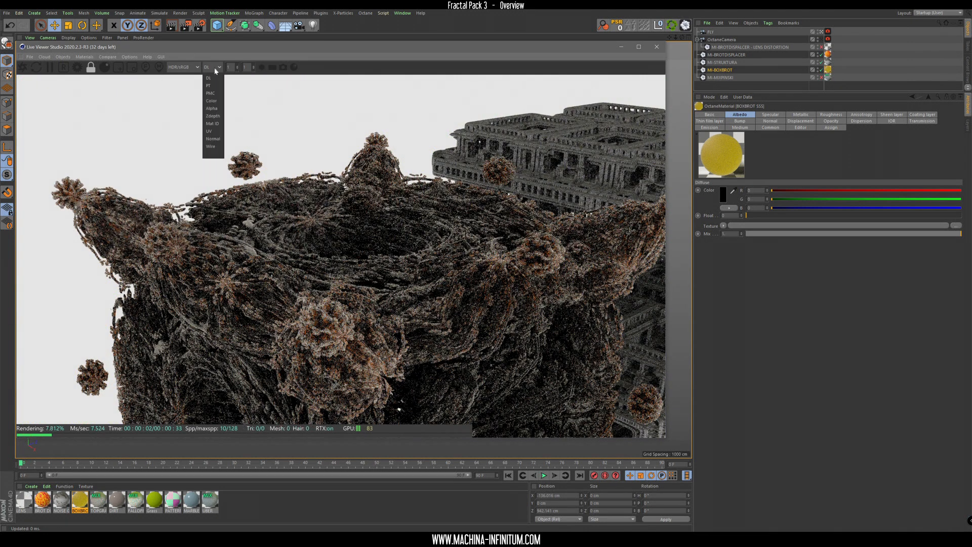
left_click(214, 140)
scroll(389, 320, "up", 3)
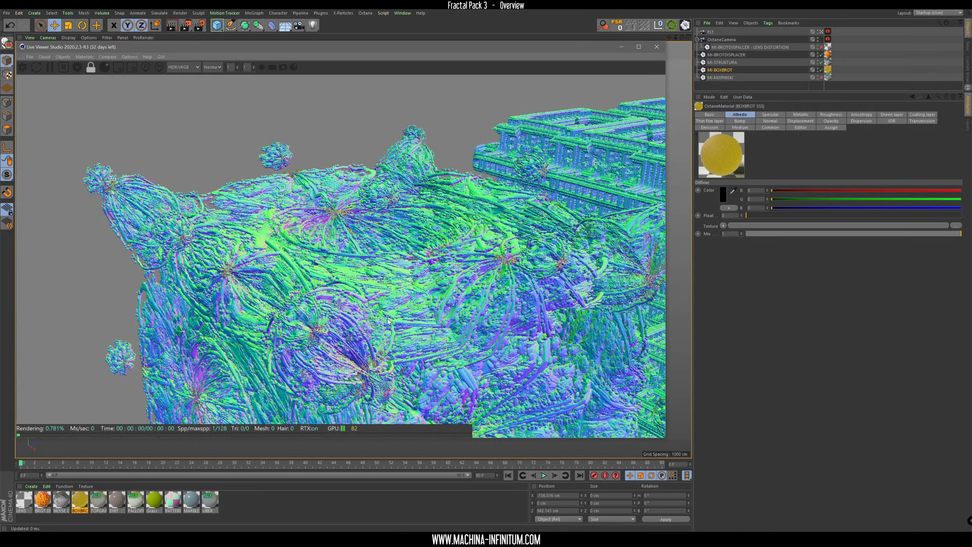
left_click(709, 70)
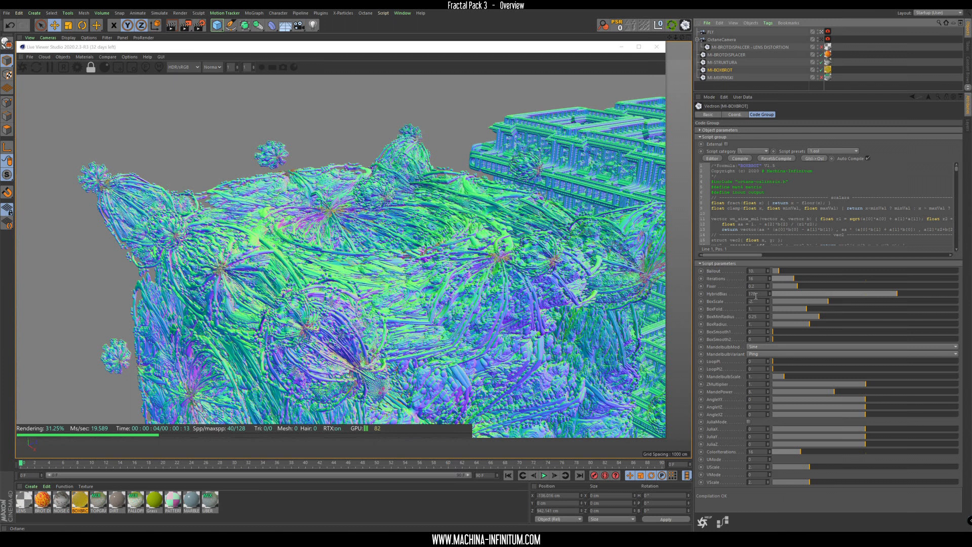
Try a HybridBias of 0 on MI-BOXBROT and inspect the fractal from the side and from above.
left_click_drag(784, 295, 766, 297)
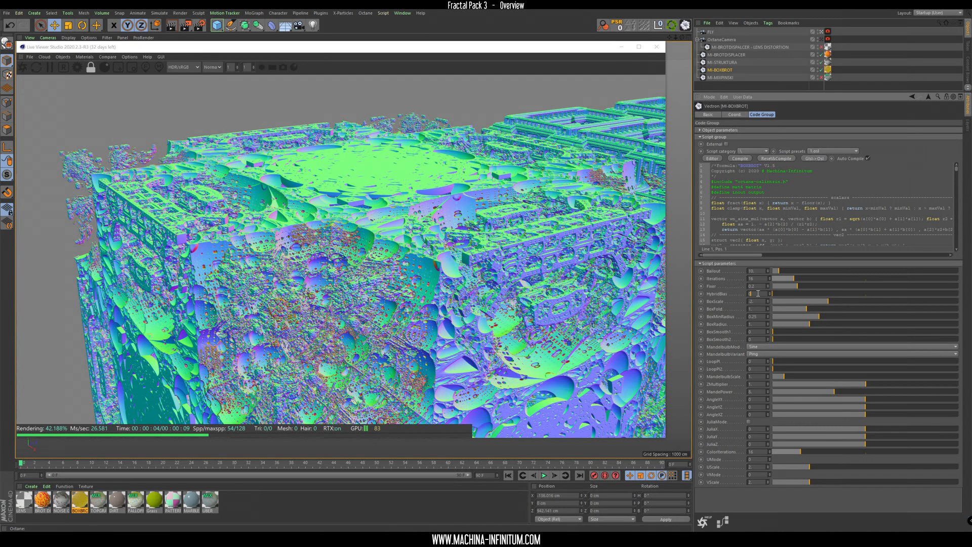
left_click_drag(416, 241, 375, 241)
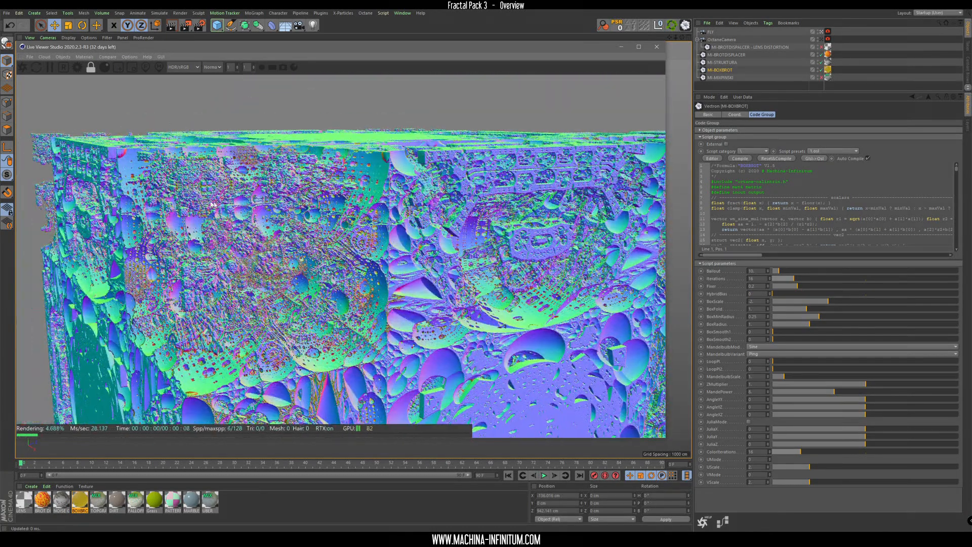
left_click_drag(208, 226, 379, 285)
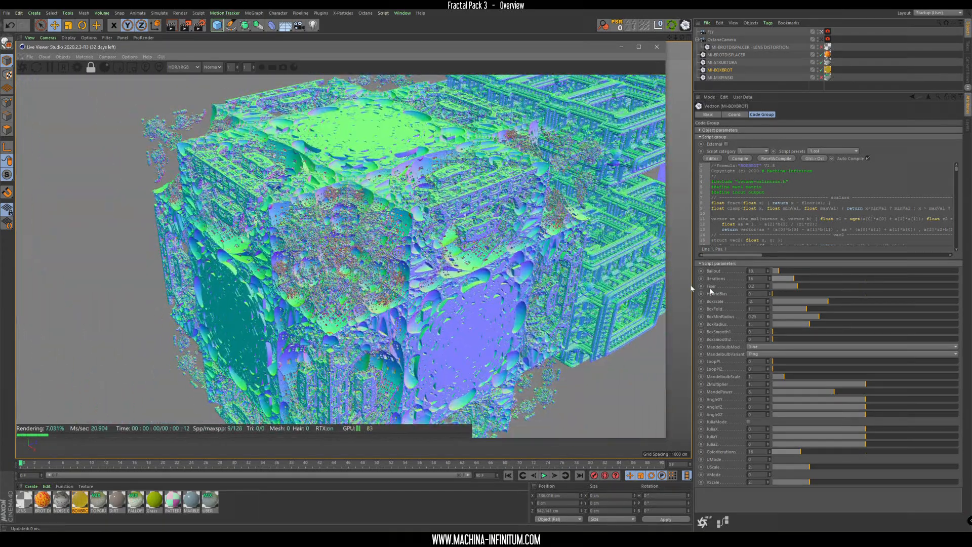
Try HybridBias values of 4, 1 and 2 on MI-BOXBROT.
left_click(755, 294)
left_click_drag(808, 298, 775, 293)
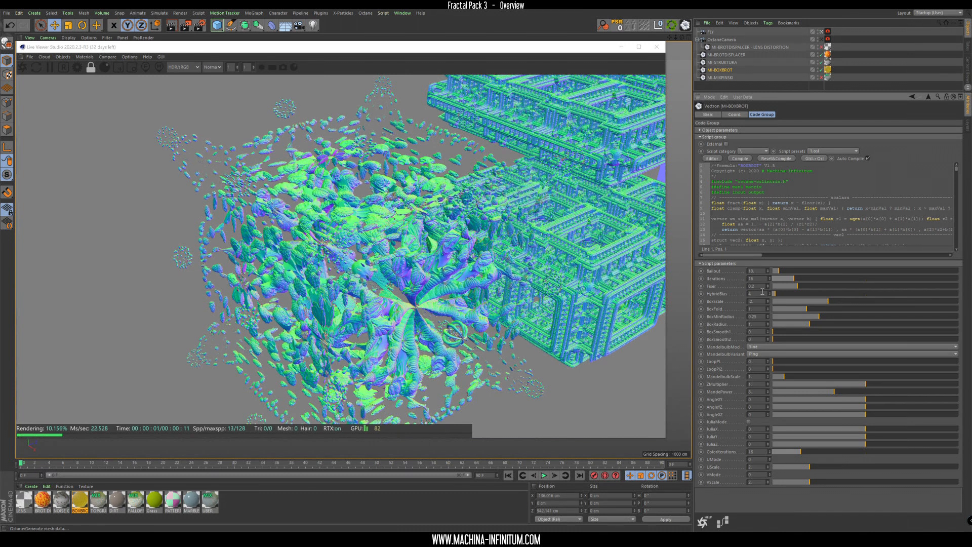
scroll(762, 292, "down", 4)
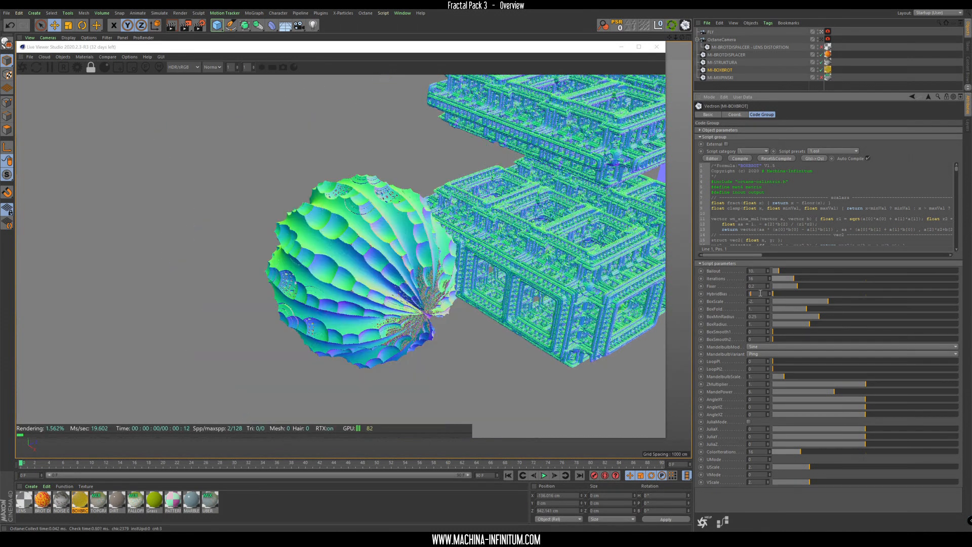
mouse_move(389, 291)
left_mouse_down()
mouse_move(377, 284)
mouse_move(393, 280)
left_mouse_up()
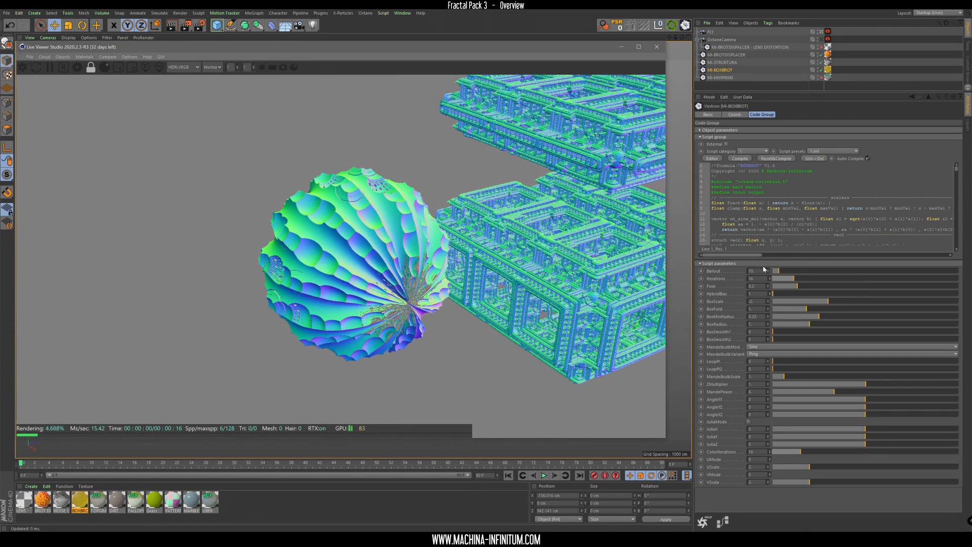
left_click(762, 296)
type("1.")
key("Return")
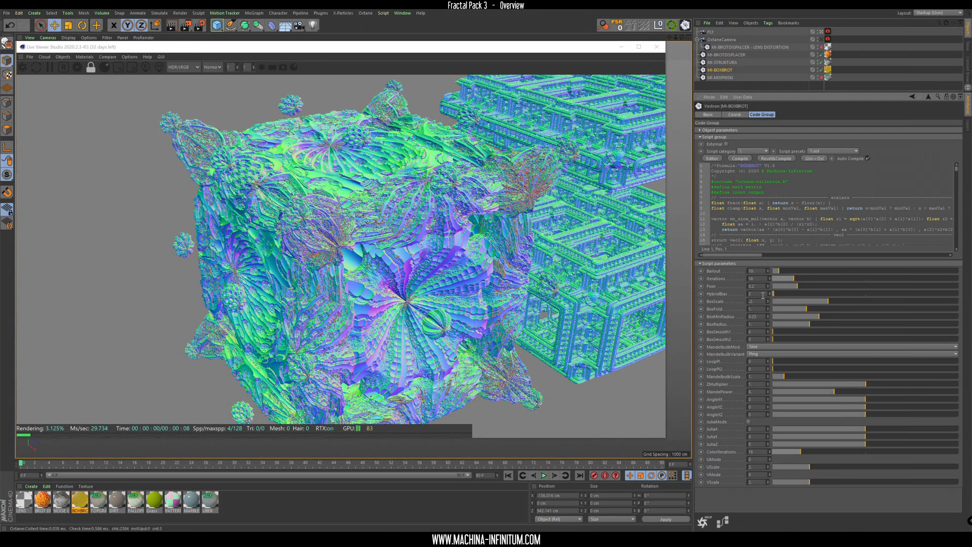
left_click_drag(456, 243, 480, 239)
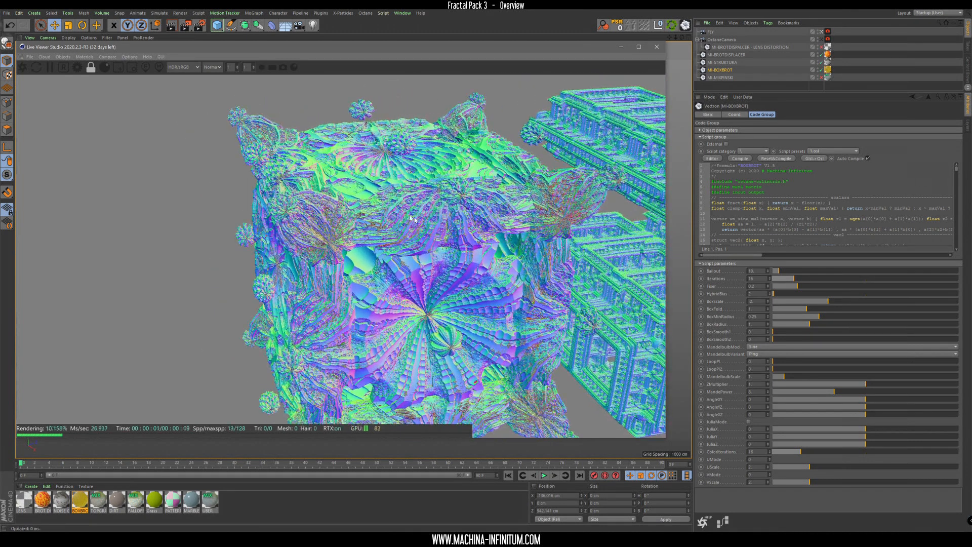
Set HybridBias to 3 and raise it in single steps to 10.
left_click_drag(765, 294, 709, 288)
type("3")
key("Return")
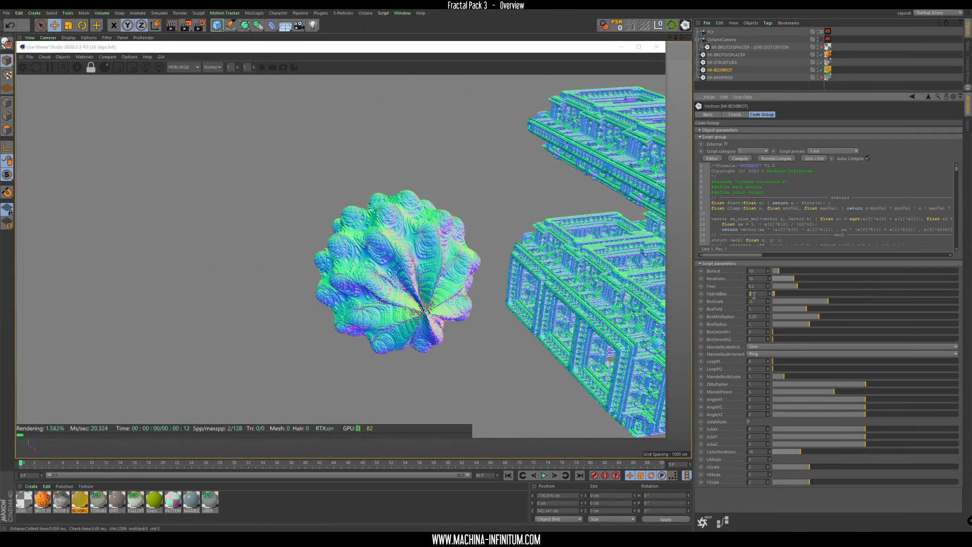
key("Up")
key("Up")
key("Up")
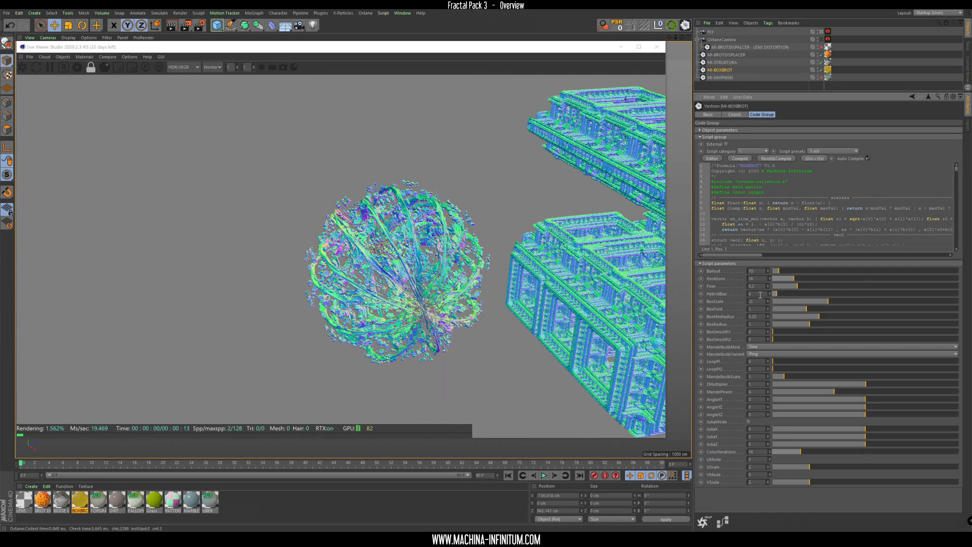
key("Up")
key("Up")
key("Up")
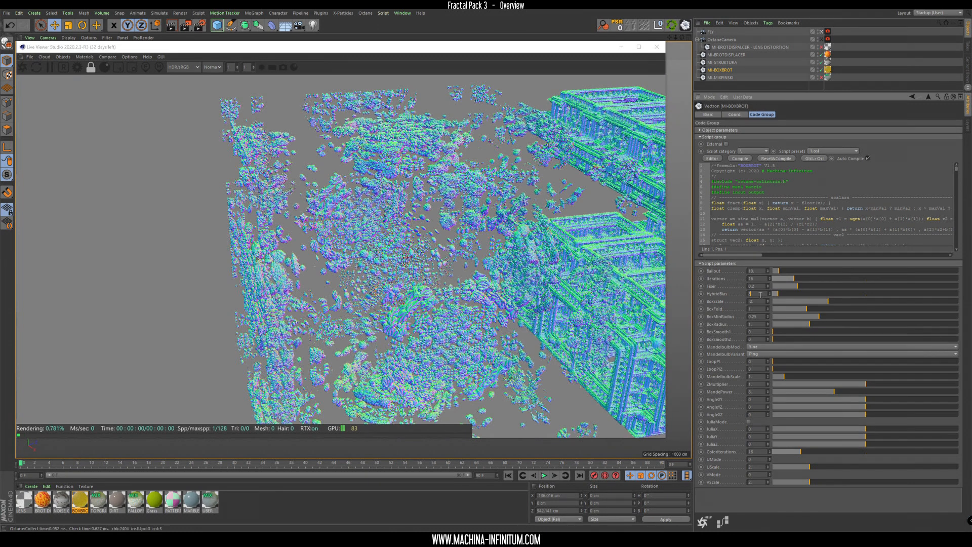
key("Up")
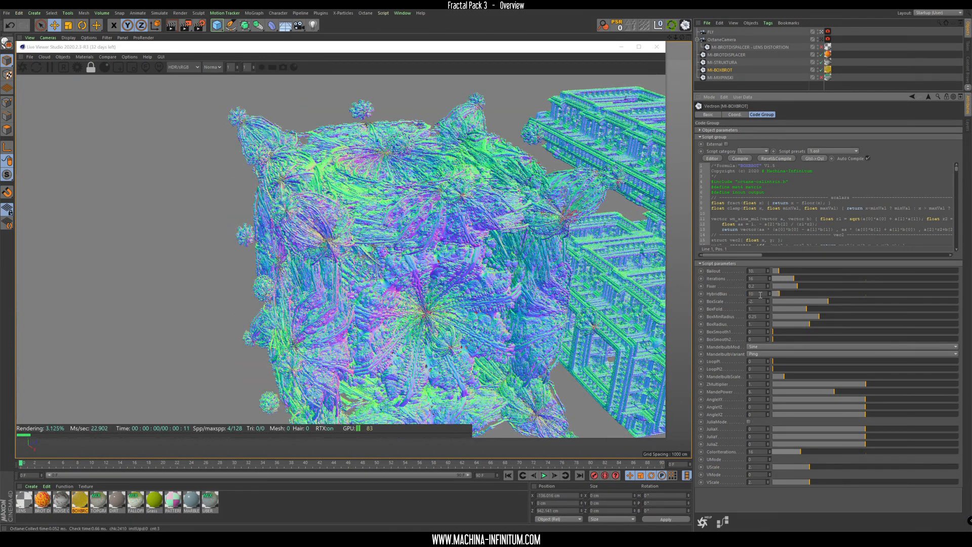
Switch the MandelbulbMod type to Spikes for a close-up of the fractal.
left_click(359, 190)
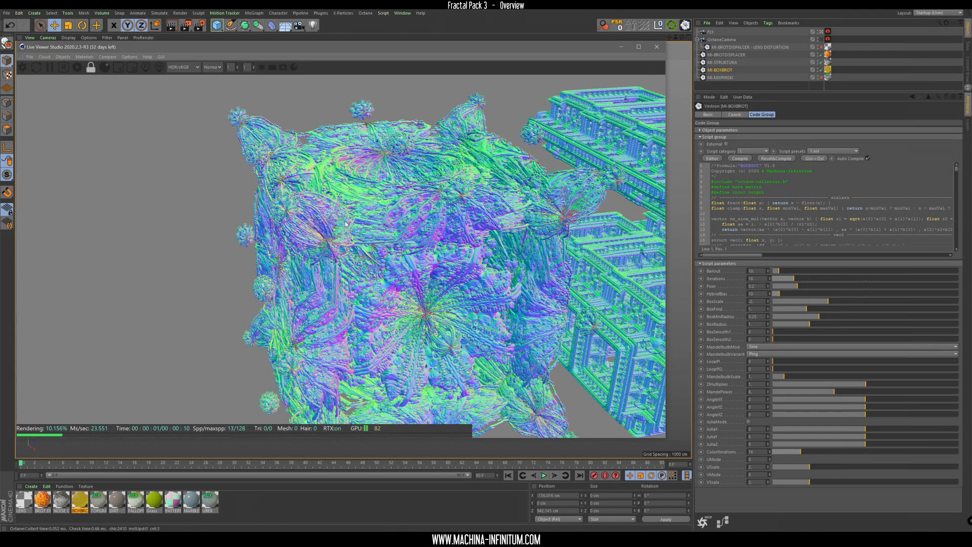
right_click_drag(345, 224, 344, 225)
scroll(374, 199, "up", 5)
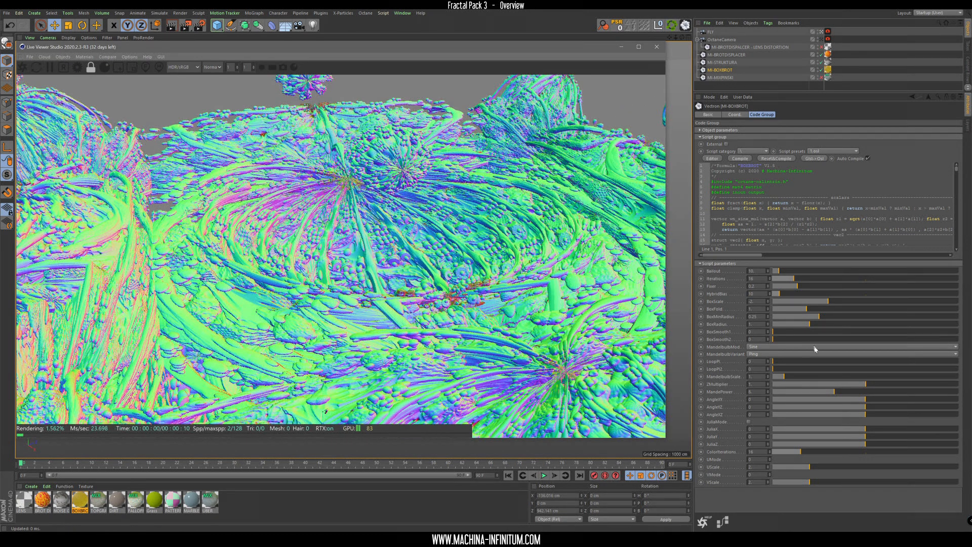
left_click(767, 347)
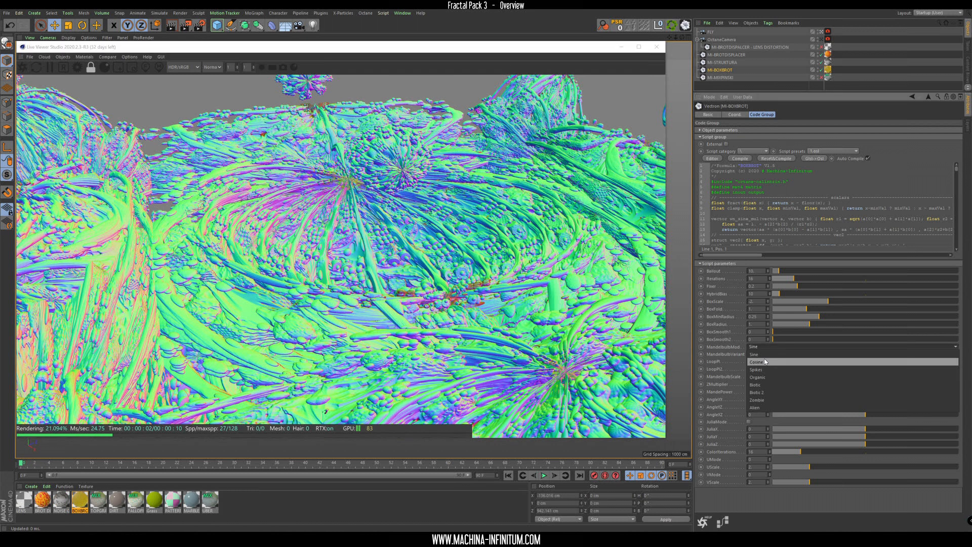
left_click(755, 370)
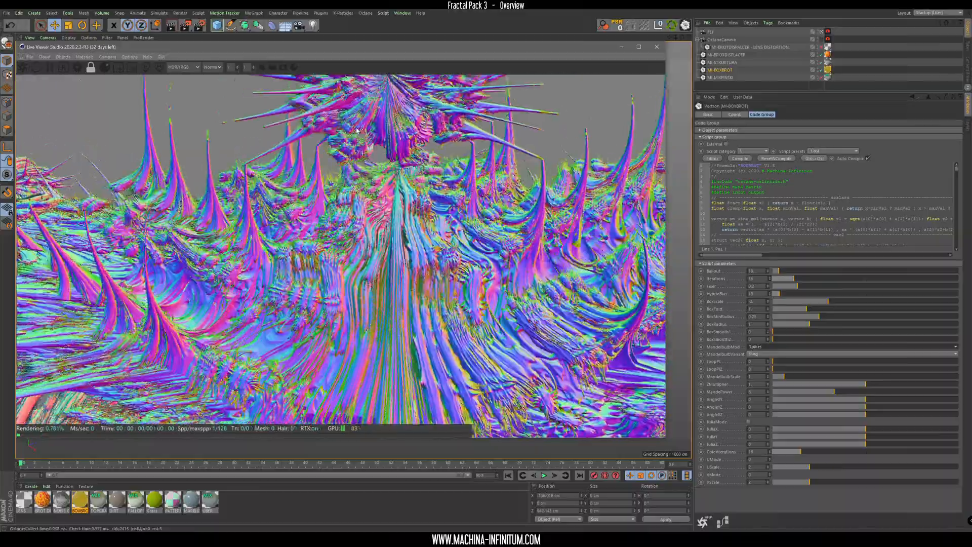
left_click_drag(357, 130, 410, 152)
Raise the first loop parameter to about 2.7, and set the first angle to about 25 and the third to about 73.8.
left_click_drag(775, 360, 805, 372)
left_click_drag(866, 402, 864, 400)
scroll(325, 348, "down", 5)
left_click_drag(347, 284, 367, 295)
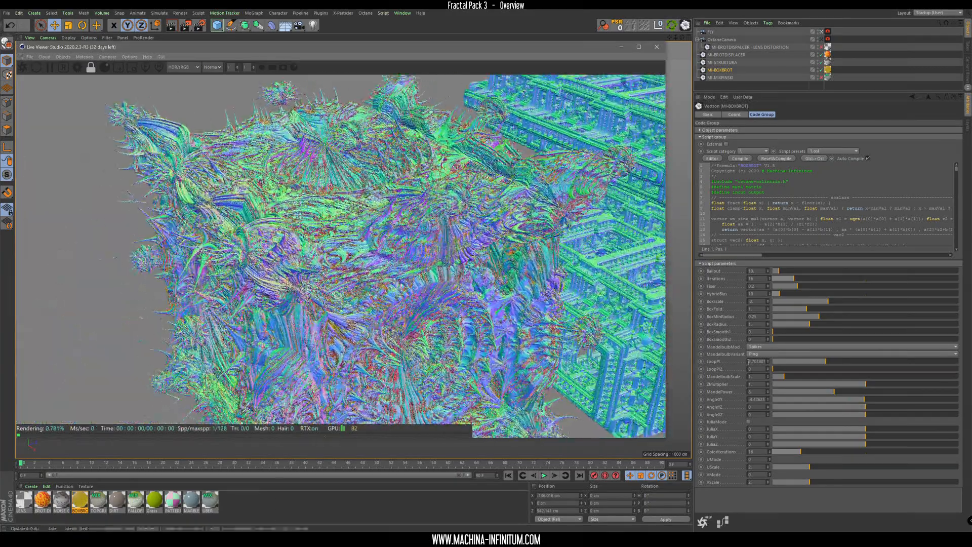
left_click_drag(866, 400, 885, 416)
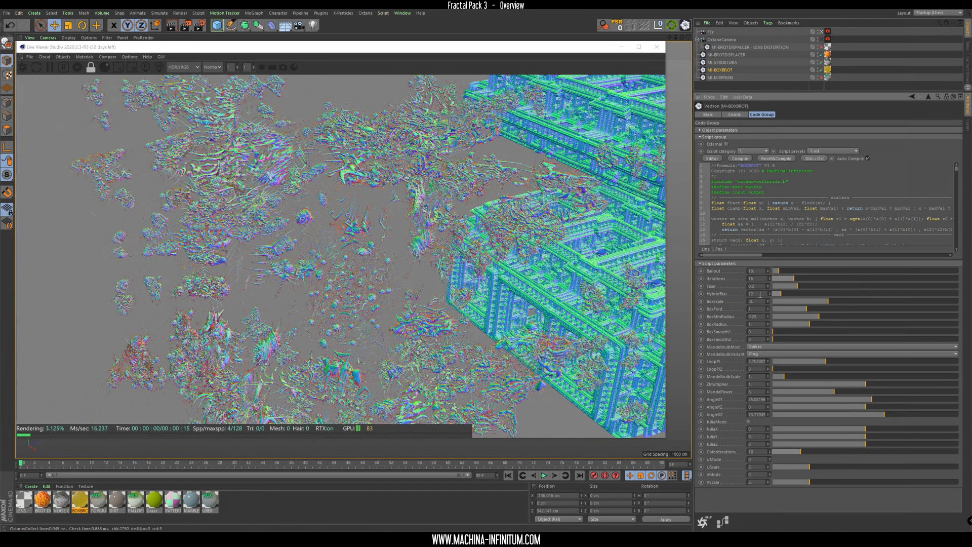
Set HybridBias to 16, lower BoxScale slightly and view the whole fractal.
left_click_drag(363, 355, 432, 315)
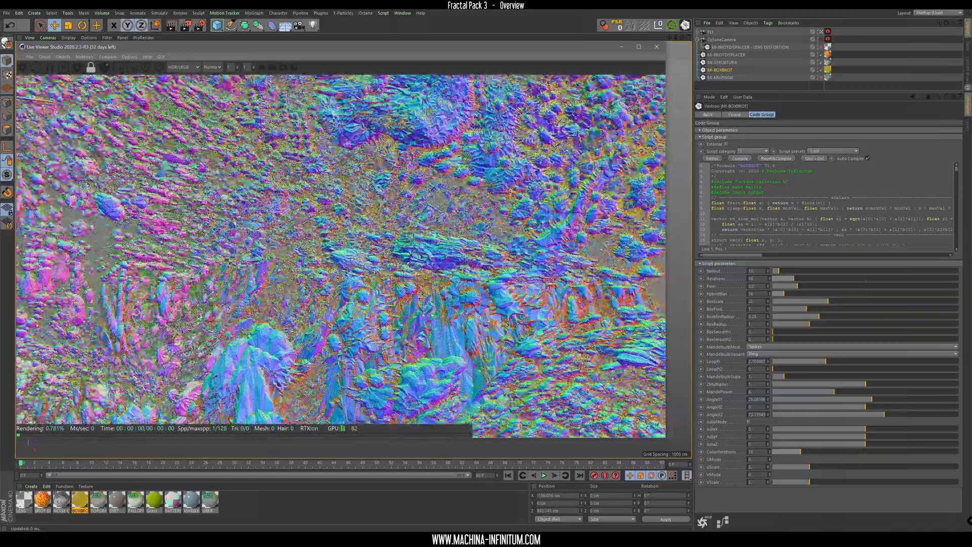
left_click_drag(828, 301, 822, 300)
left_click_drag(336, 363, 774, 178)
left_click_drag(300, 279, 348, 238)
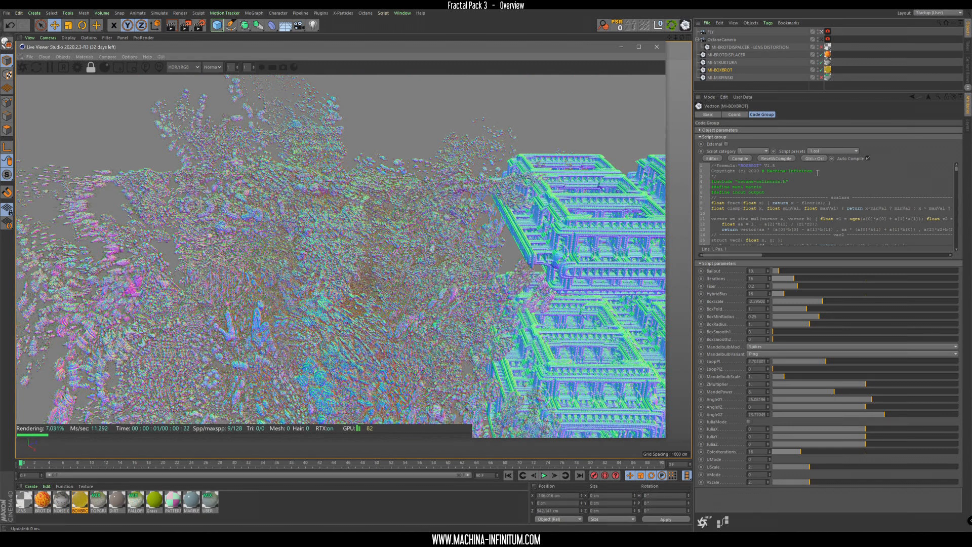
Reset the MI-BOXBROT script parameters to their defaults and recompile the script.
left_click(739, 161)
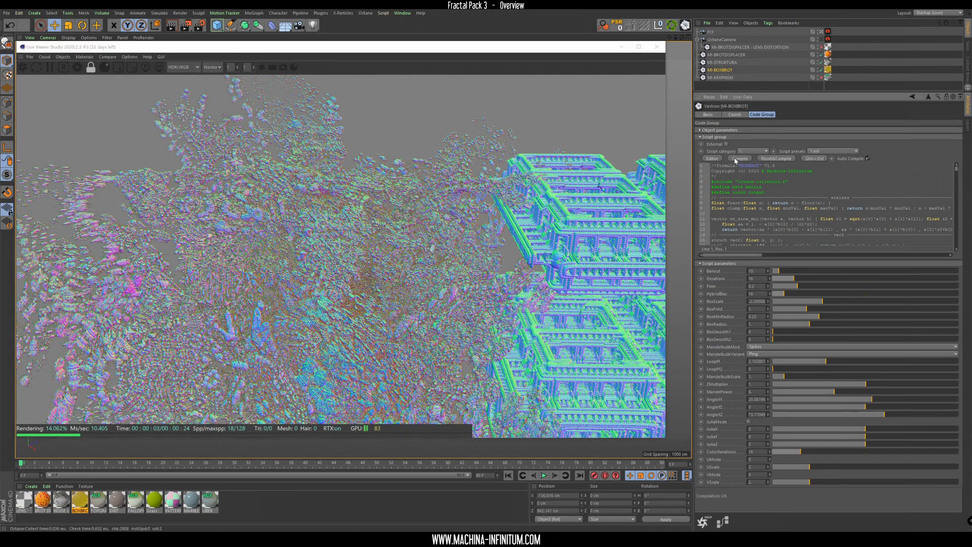
left_click(783, 158)
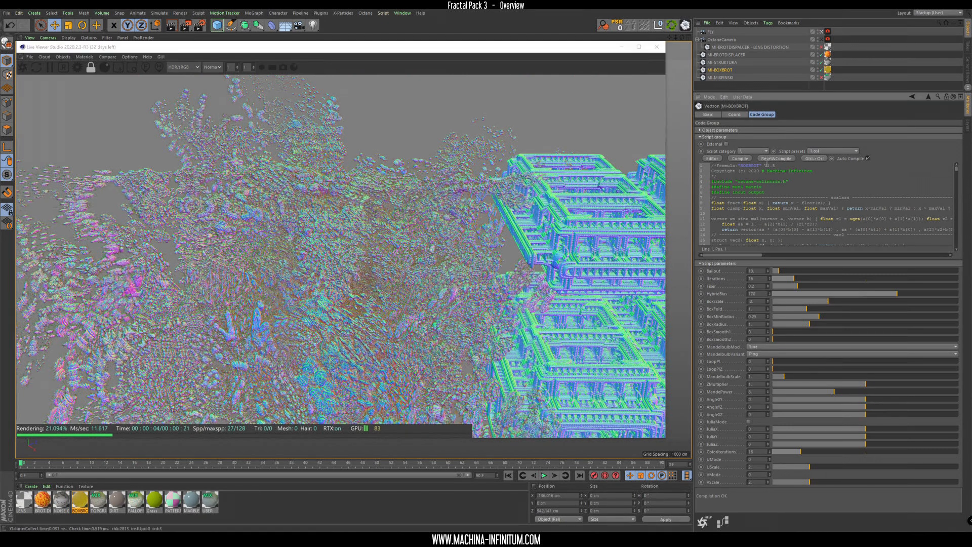
left_click(739, 161)
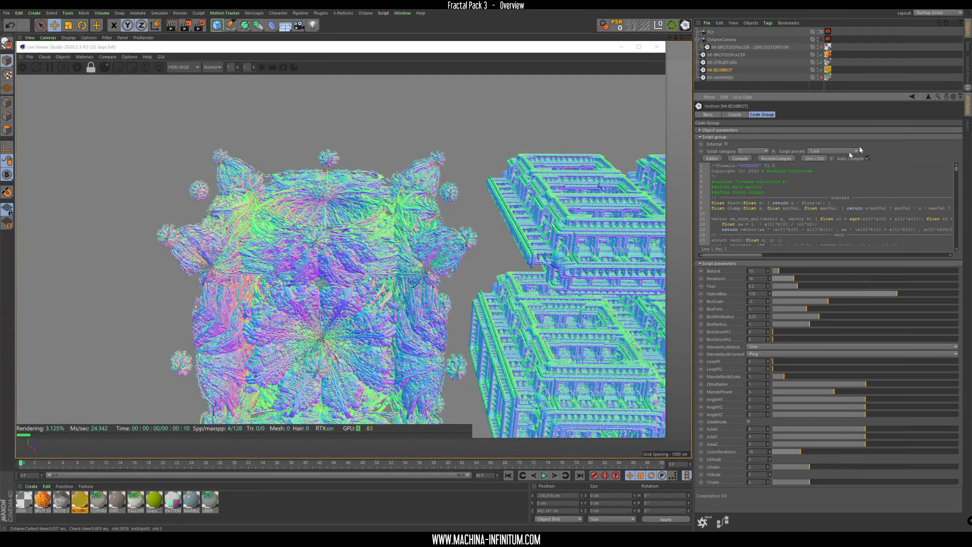
Raise MandelbulbScale to about 2.2 with the fractal seen from above.
left_click(242, 252)
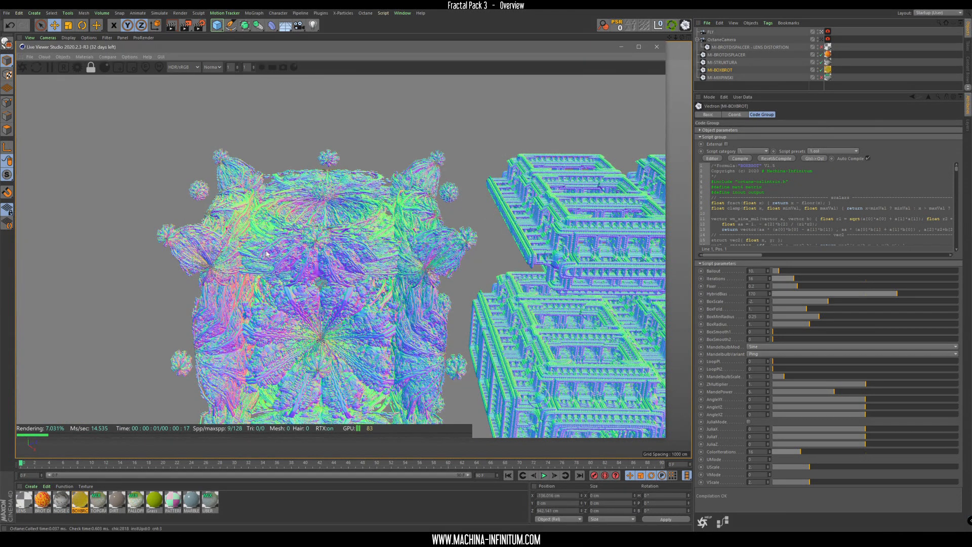
left_click_drag(266, 253, 279, 223)
right_click_drag(280, 223, 493, 190)
middle_click_drag(493, 189, 538, 217)
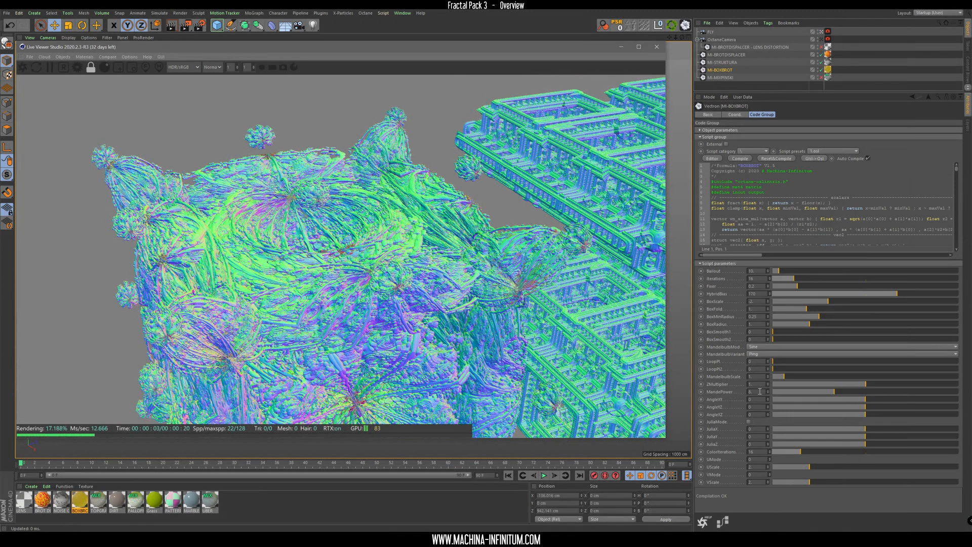
left_click(785, 377)
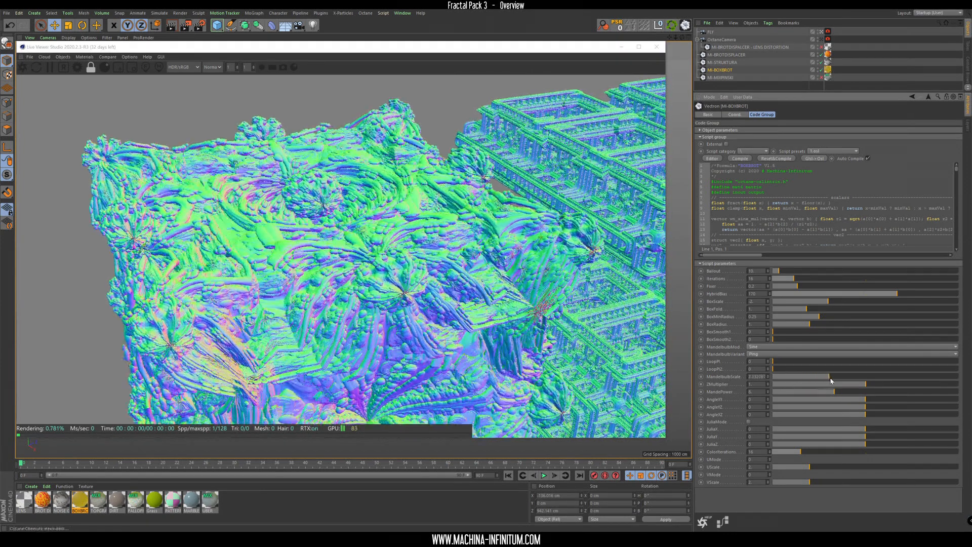
left_click_drag(870, 381, 807, 374)
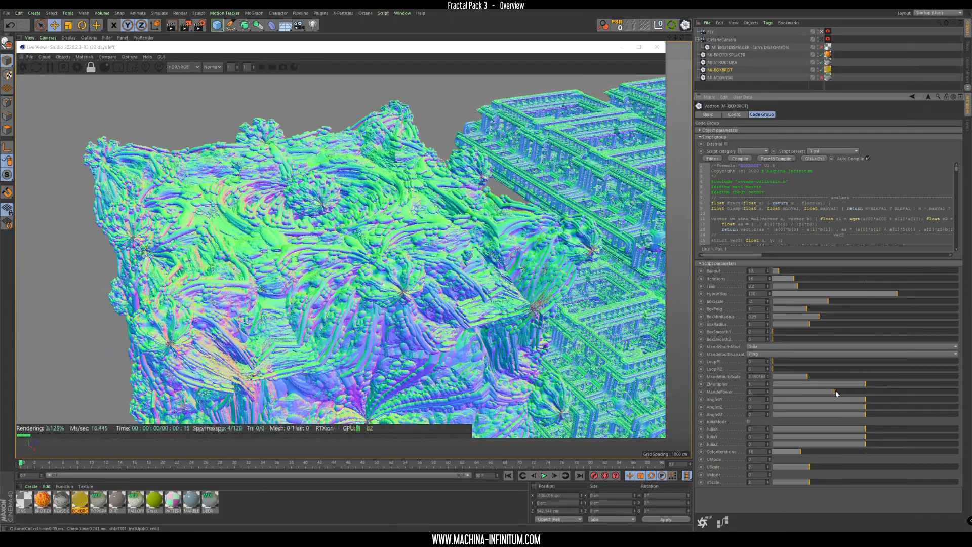
Raise MandelPower to about 19.4 and return the live render to DL to show the fractal's material.
left_click_drag(854, 395, 956, 398)
scroll(361, 208, "up", 8)
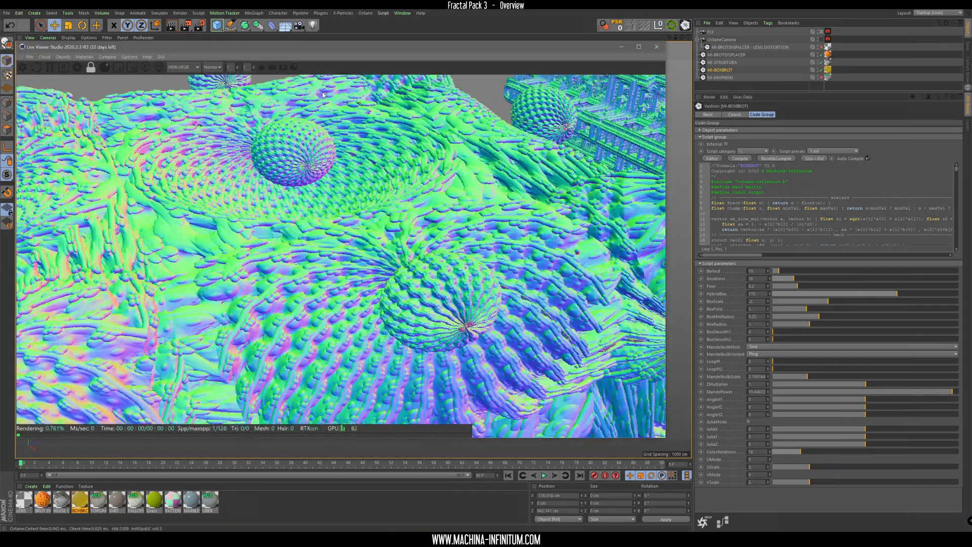
mouse_move(361, 209)
left_mouse_down()
mouse_move(384, 258)
mouse_move(390, 238)
mouse_move(367, 197)
left_mouse_up()
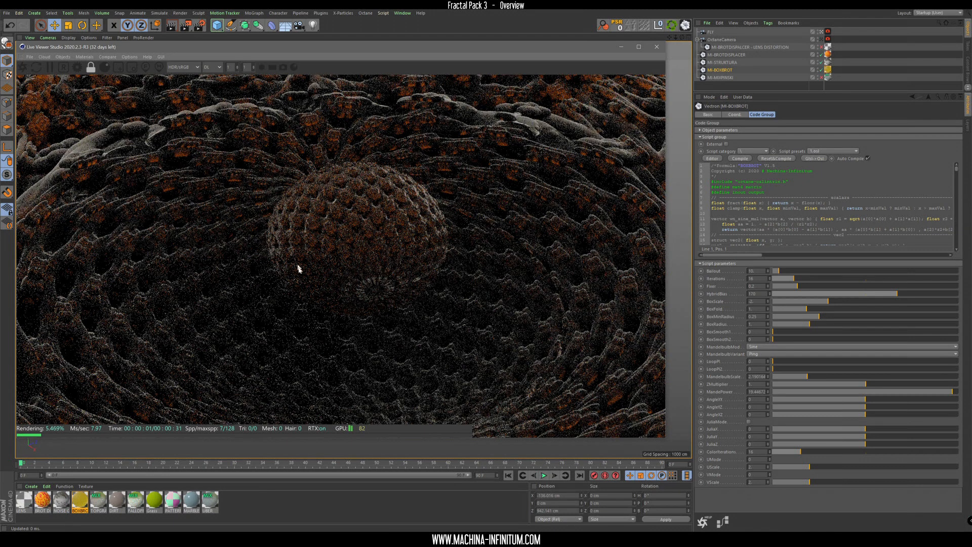
mouse_move(363, 222)
left_mouse_down()
mouse_move(356, 233)
mouse_move(373, 212)
left_mouse_up()
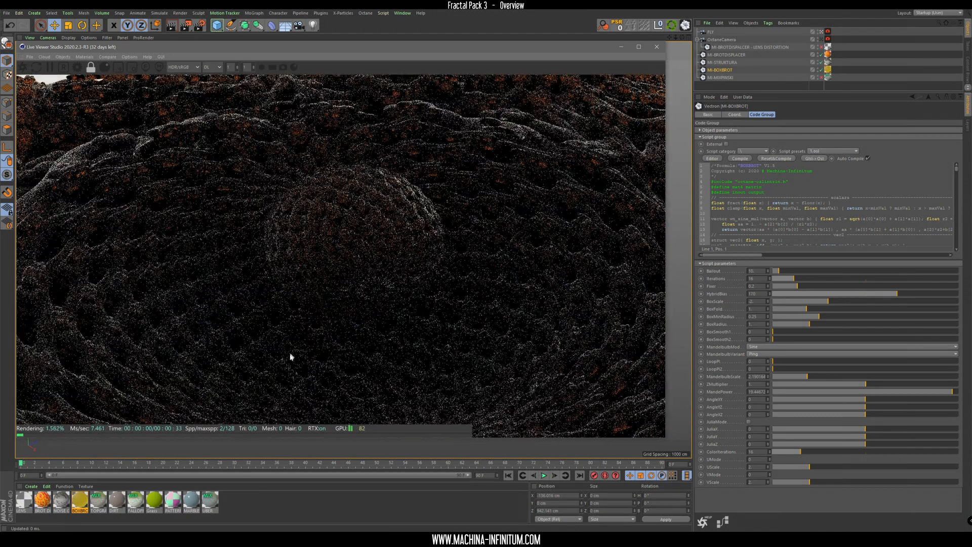
scroll(291, 358, "down", 6)
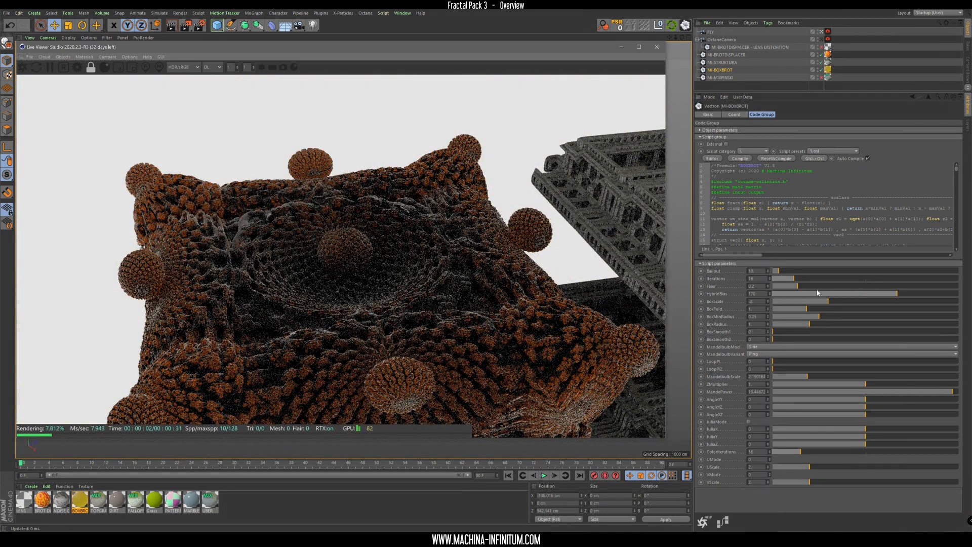
Set MI-BOXBROT's HybridBias to 0 and display the Normal channel with a close view of the fractal surface.
left_click_drag(828, 292, 740, 302)
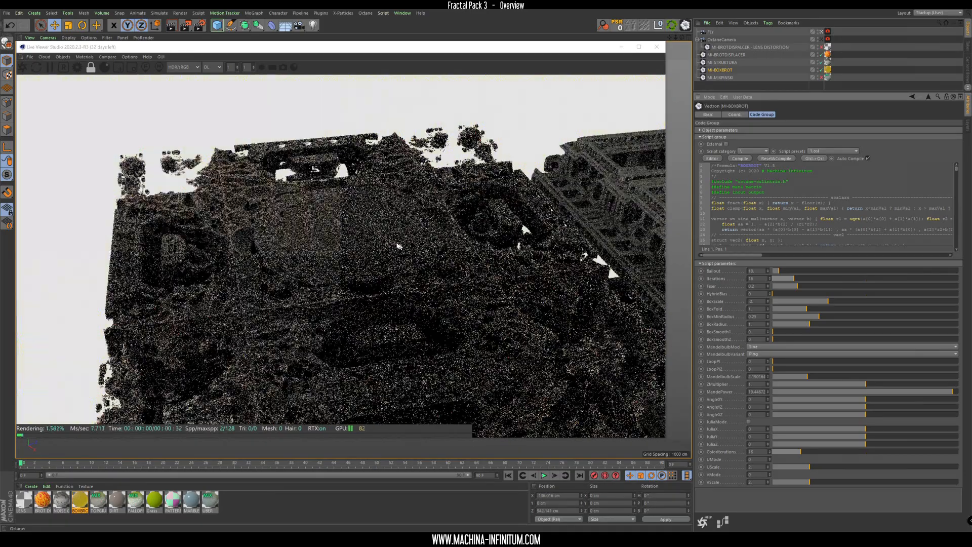
left_click(213, 67)
left_click(221, 140)
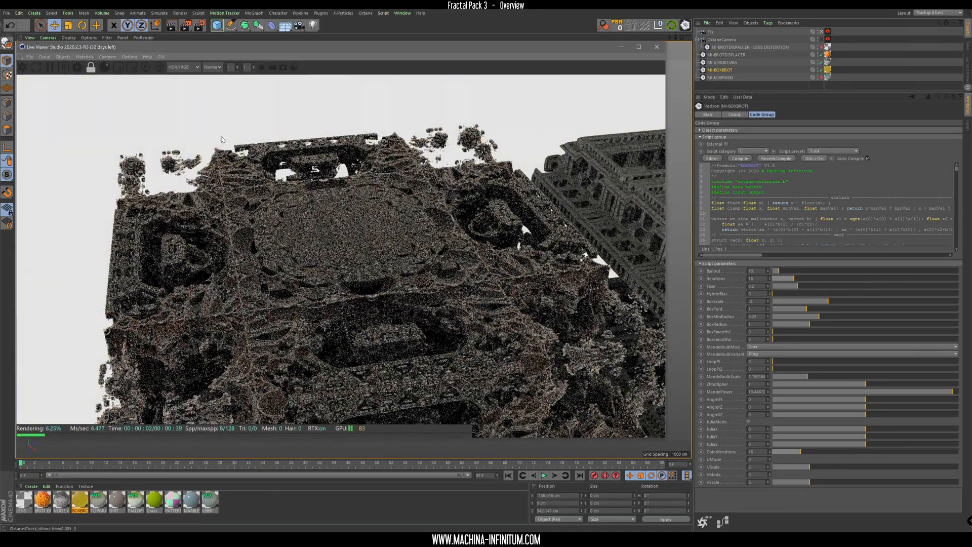
scroll(387, 281, "up", 5)
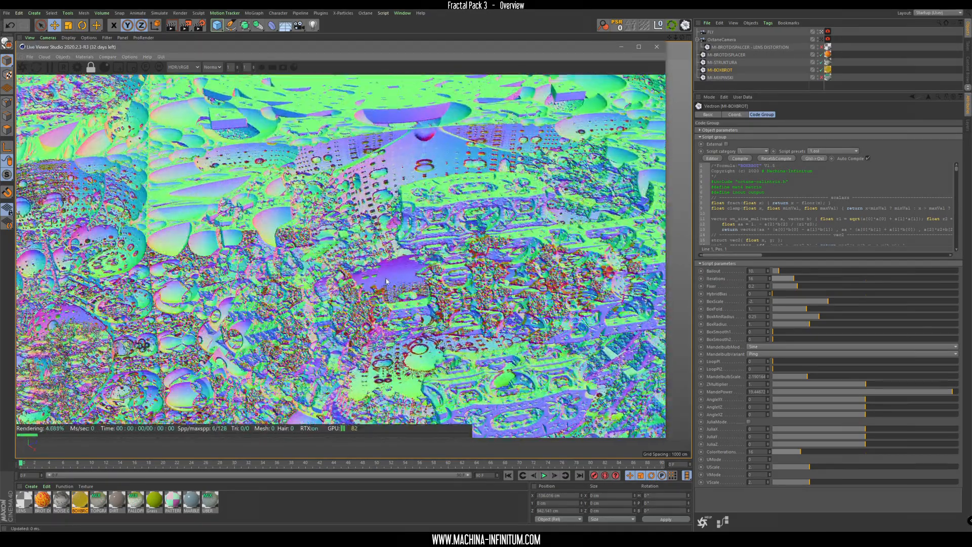
Try different BoxRadius values, leave it slightly above 1, and return the live render to DL.
left_click_drag(816, 329, 801, 333)
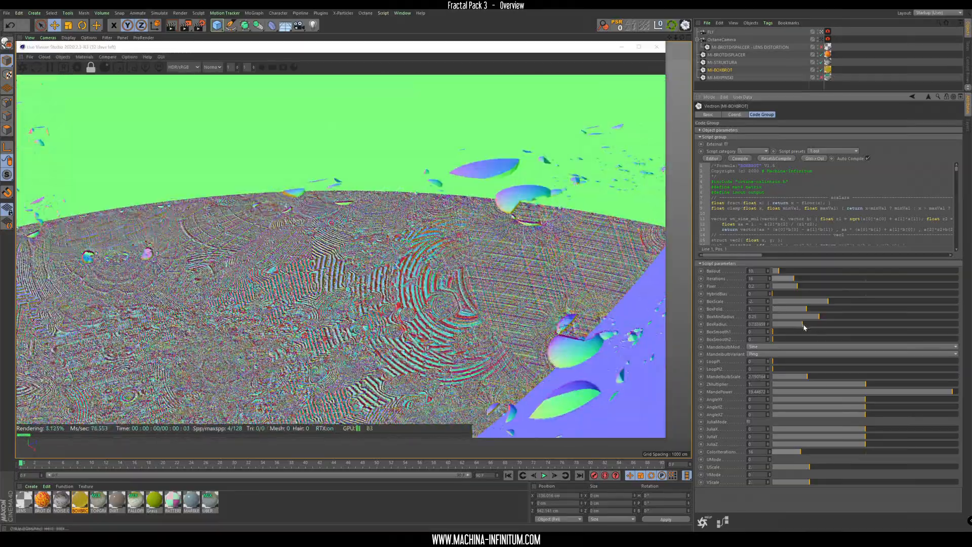
left_click_drag(412, 238, 438, 264)
left_click(213, 68)
left_click(213, 79)
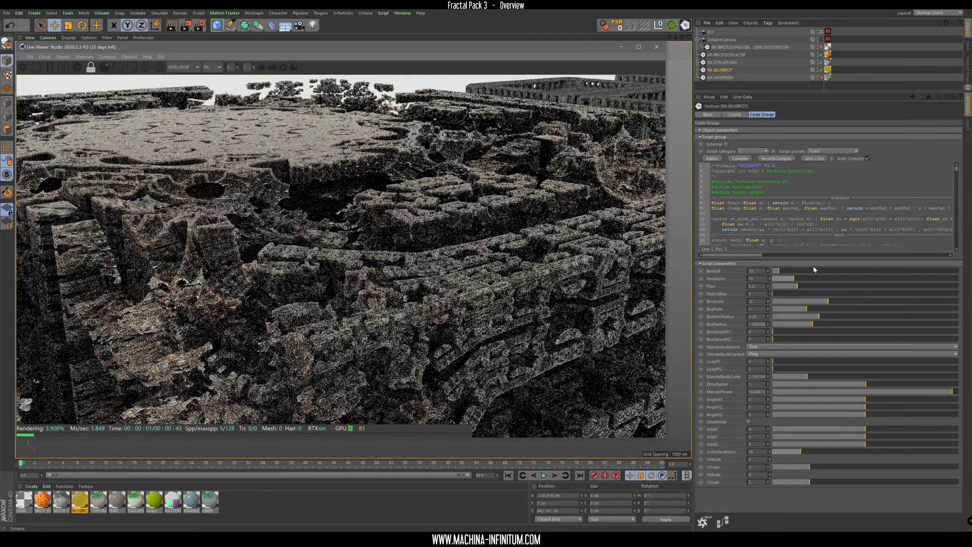
scroll(352, 369, "down", 5)
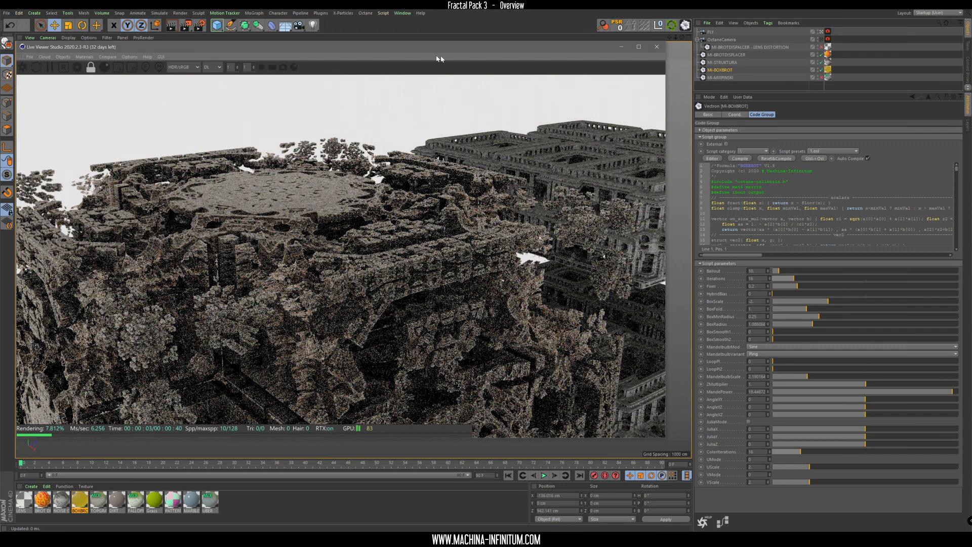
Disable MI-BOXBROT, select the MI-STRUKTURA fractal and frame it in the live render.
right_click_drag(559, 262, 387, 319)
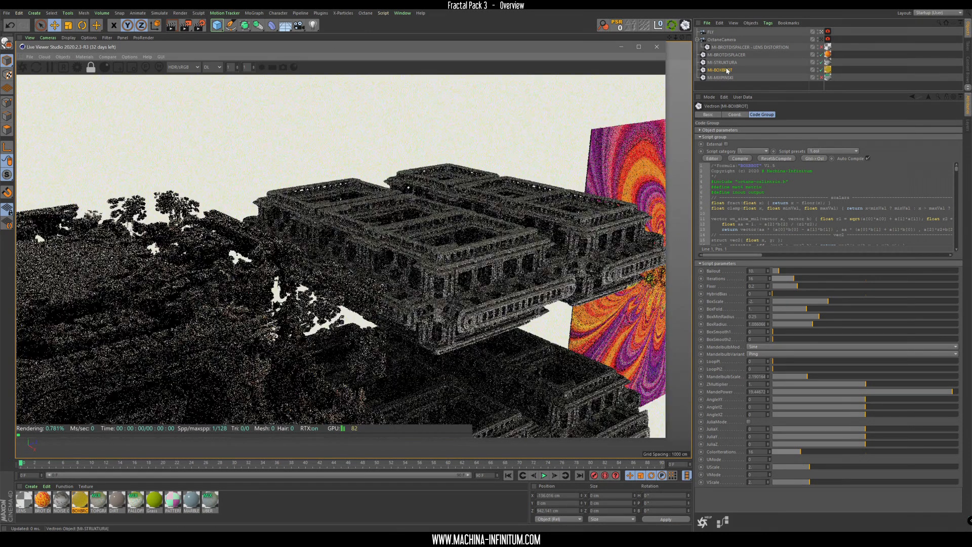
left_click(722, 62)
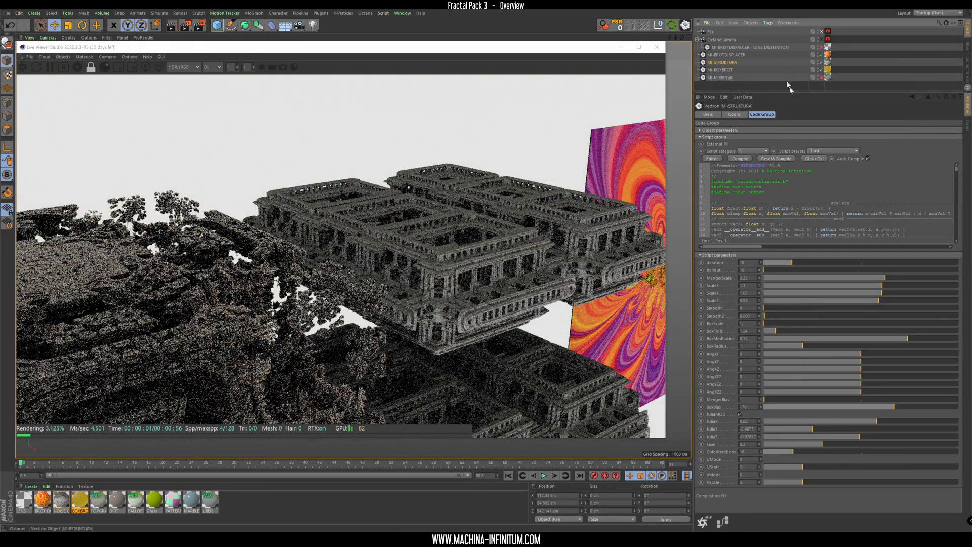
left_click(812, 71)
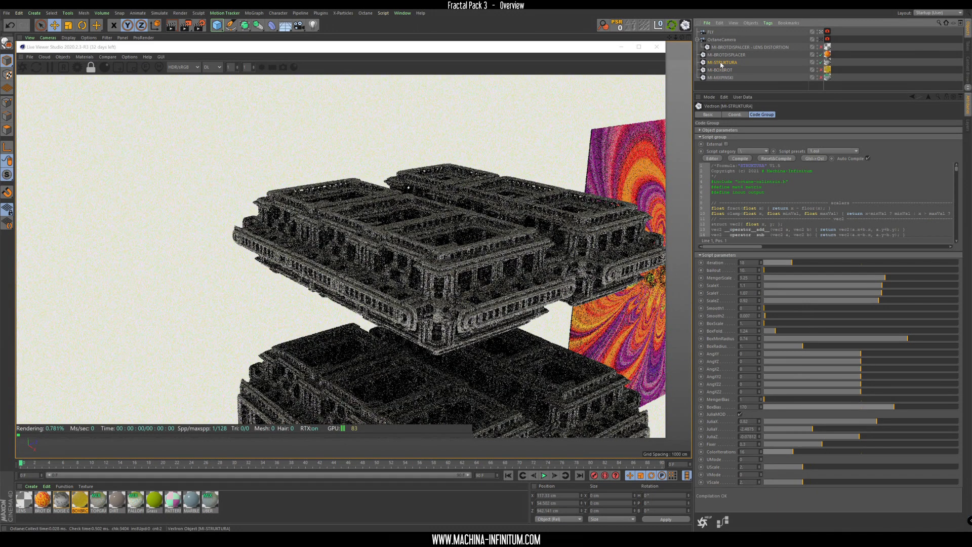
left_click_drag(427, 321, 376, 230)
scroll(377, 223, "up", 5)
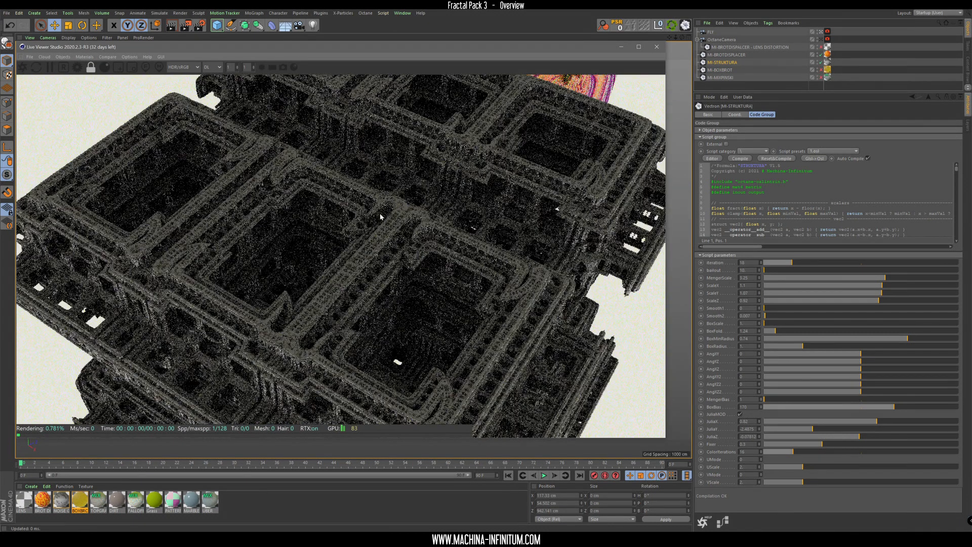
Display MI-STRUKTURA in the Normal channel and examine its beams and curved corners up close.
left_click(213, 67)
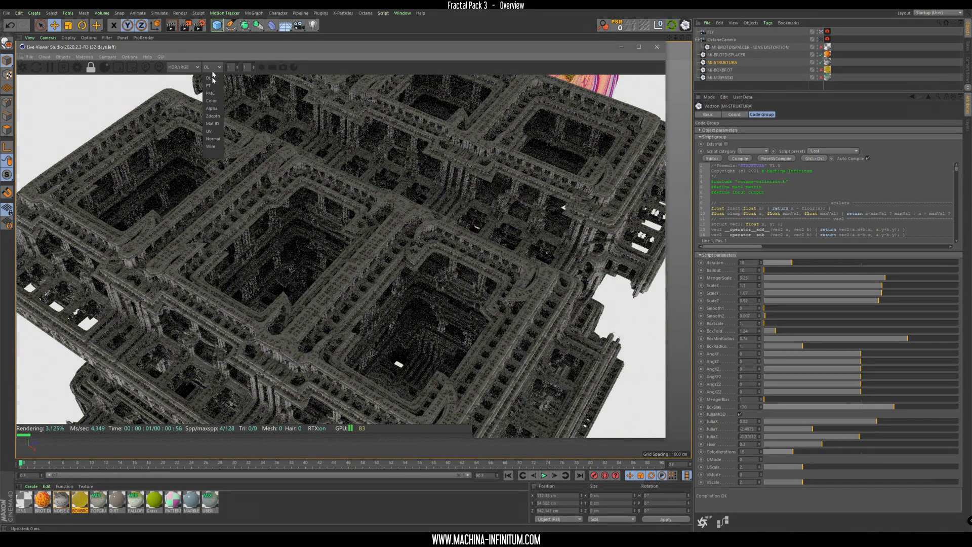
left_click(212, 140)
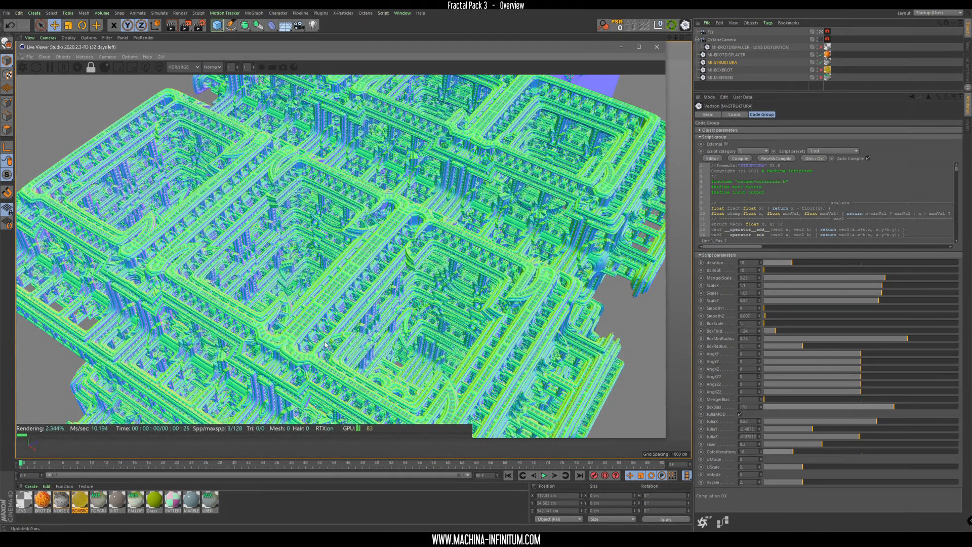
left_click_drag(276, 318, 347, 235)
right_click_drag(347, 236, 440, 258)
left_click_drag(433, 258, 354, 152)
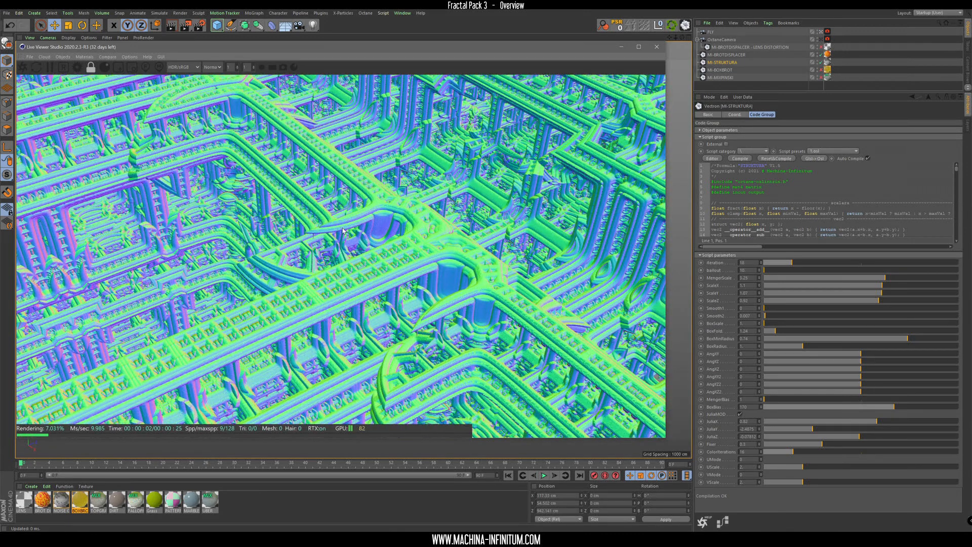
right_click_drag(352, 227, 387, 126)
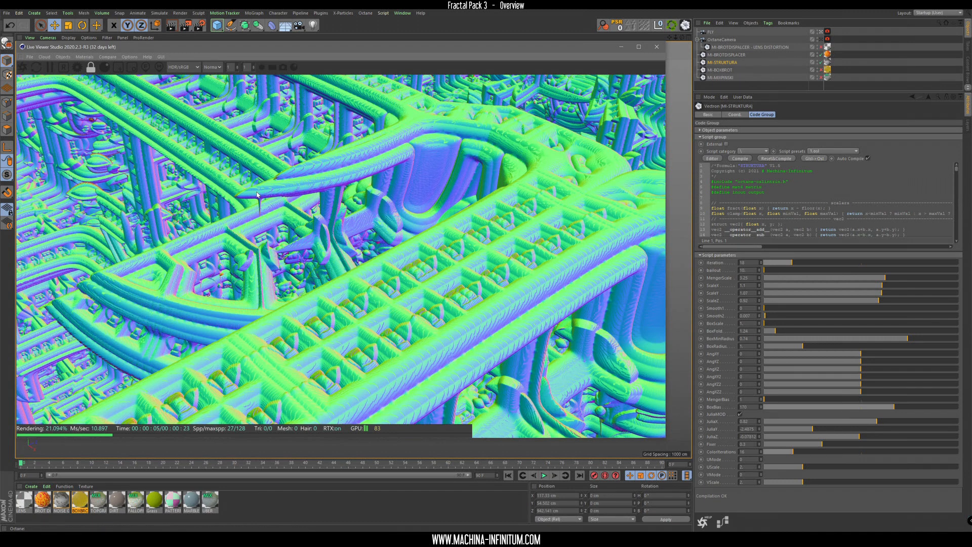
left_click_drag(245, 183, 373, 216)
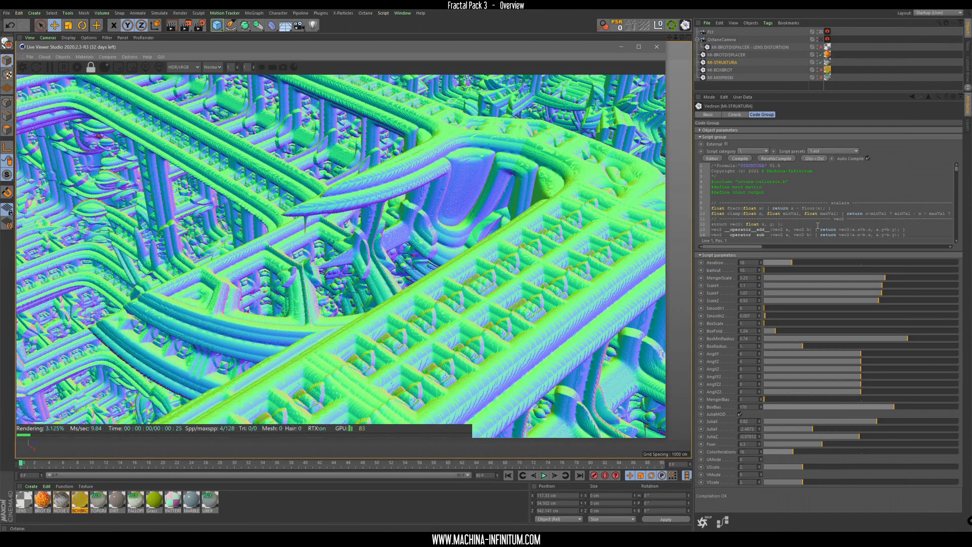
Raise MI-STRUKTURA's BoxScale to about 1.11 and set BoxFold to about 1.23.
left_click(723, 63)
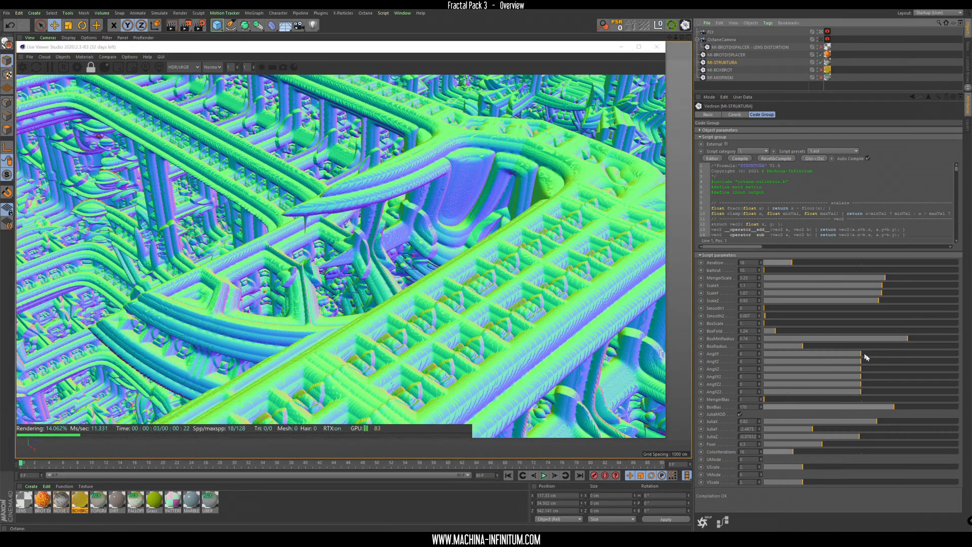
mouse_move(862, 358)
left_mouse_down()
mouse_move(872, 360)
mouse_move(860, 358)
left_mouse_up()
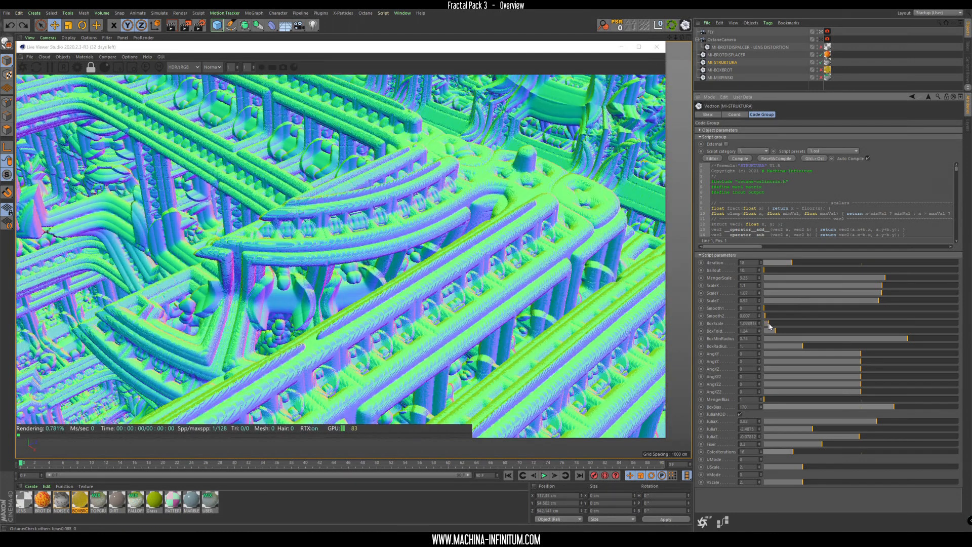
left_click_drag(769, 326, 773, 332)
left_click_drag(287, 340, 247, 319)
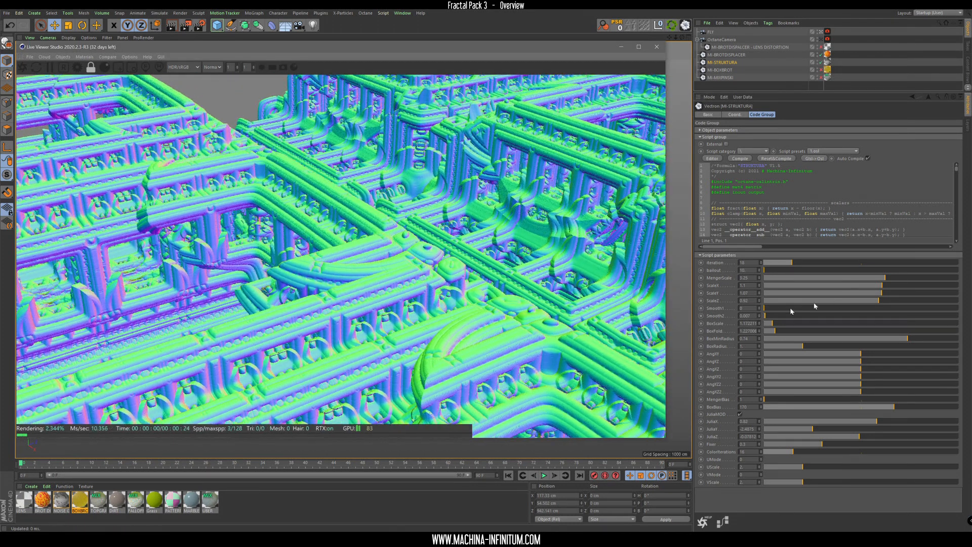
Try the smoothing parameters of MI-STRUKTURA, leaving Smooth1 and Smooth2 at 0.
mouse_move(765, 309)
left_mouse_down()
mouse_move(815, 320)
mouse_move(761, 318)
left_mouse_up()
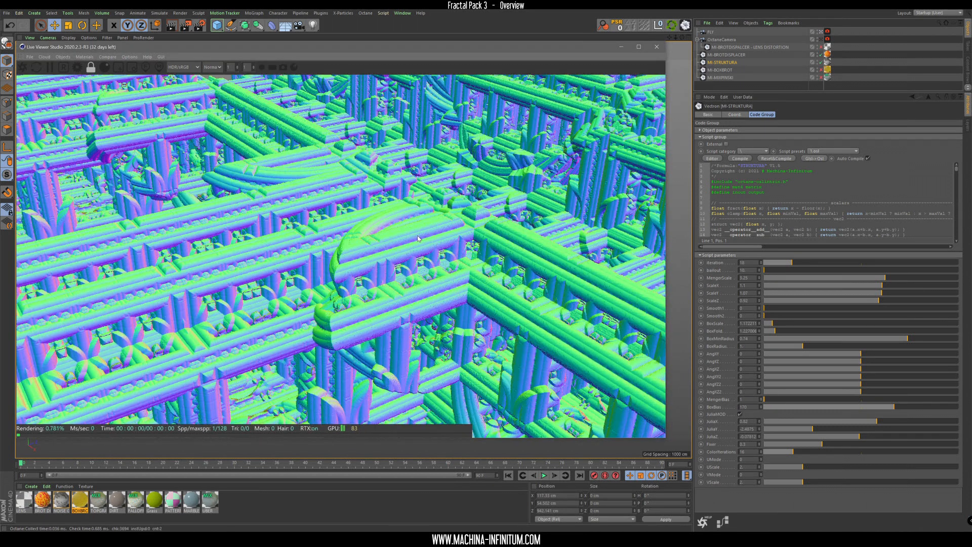
left_click_drag(419, 239, 460, 244)
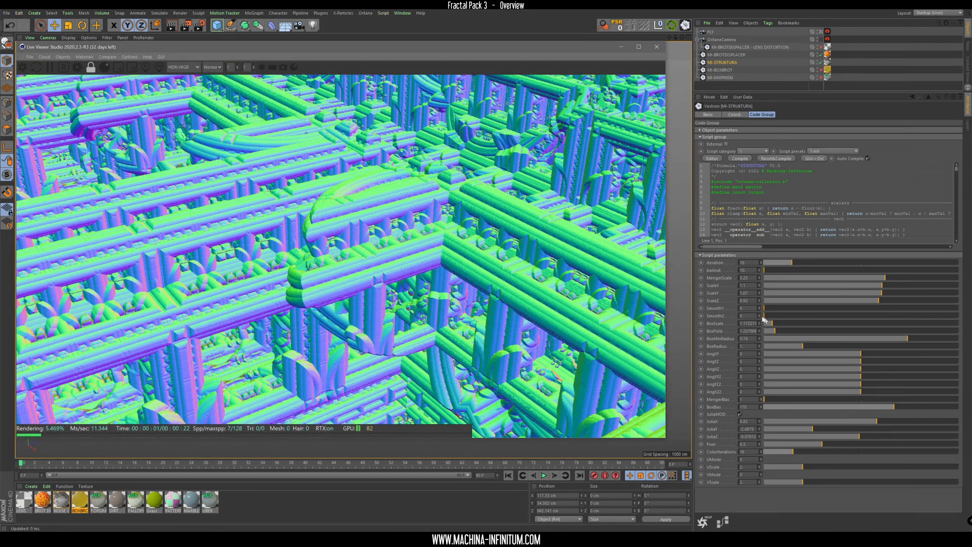
mouse_move(765, 317)
left_mouse_down()
mouse_move(771, 310)
mouse_move(746, 311)
mouse_move(753, 313)
left_mouse_up()
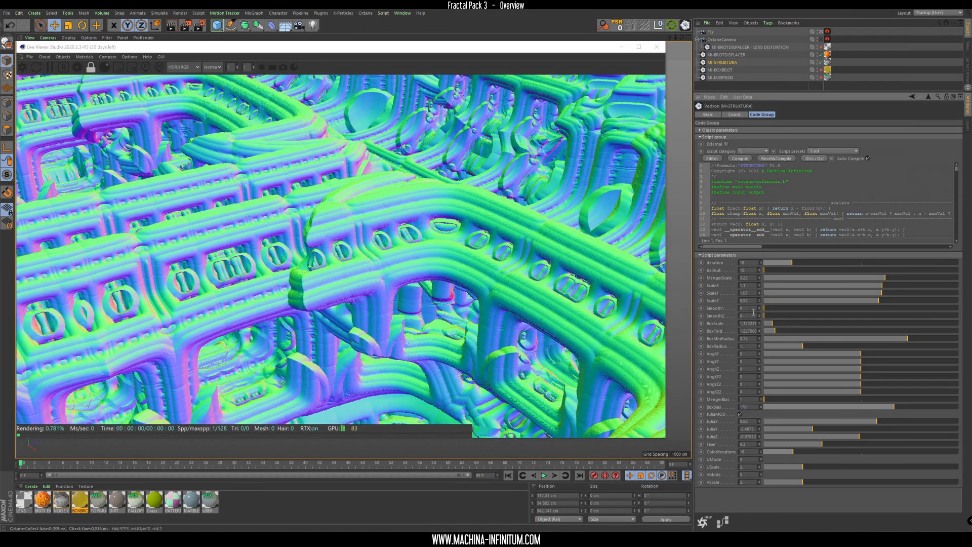
Raise ScaleY to about 4.7 and lower BoxMinRadius to about 0.11 on MI-STRUKTURA.
left_click_drag(889, 296, 891, 295)
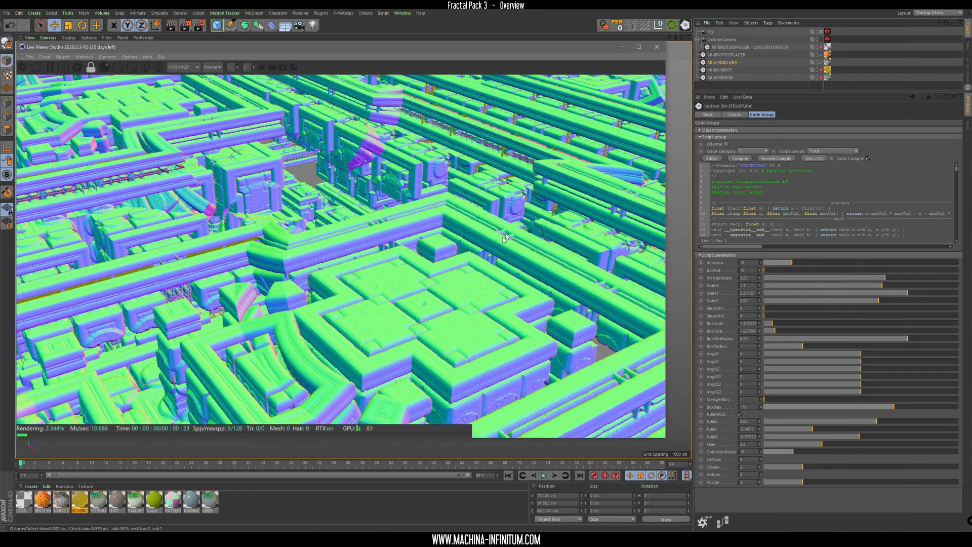
scroll(460, 343, "down", 4)
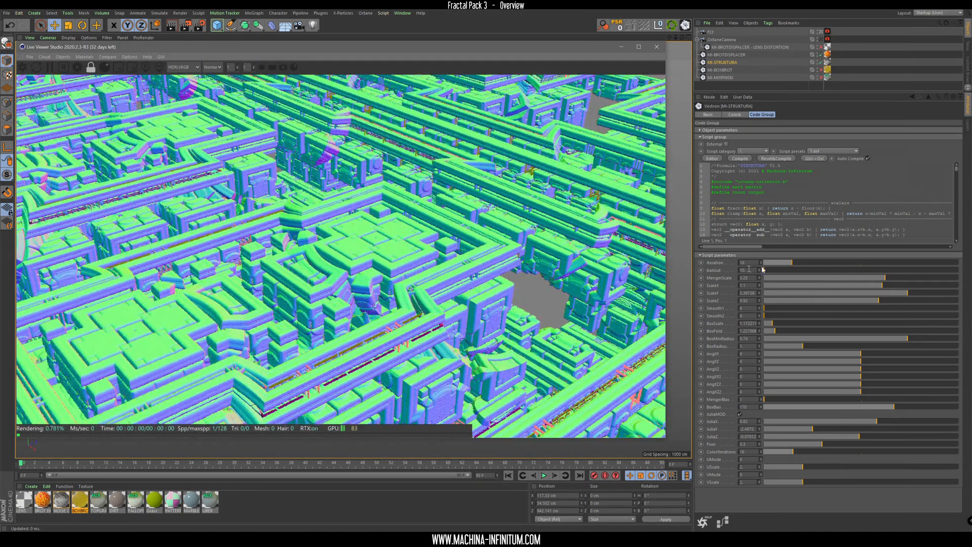
mouse_move(904, 293)
left_mouse_down()
mouse_move(929, 299)
mouse_move(851, 292)
mouse_move(921, 289)
left_mouse_up()
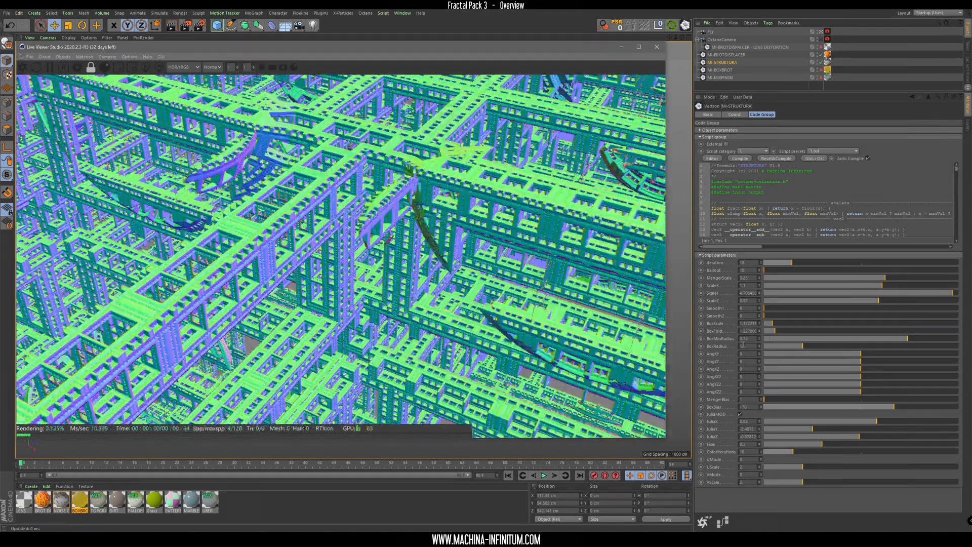
left_click_drag(904, 343, 785, 337)
left_click_drag(396, 249, 265, 127)
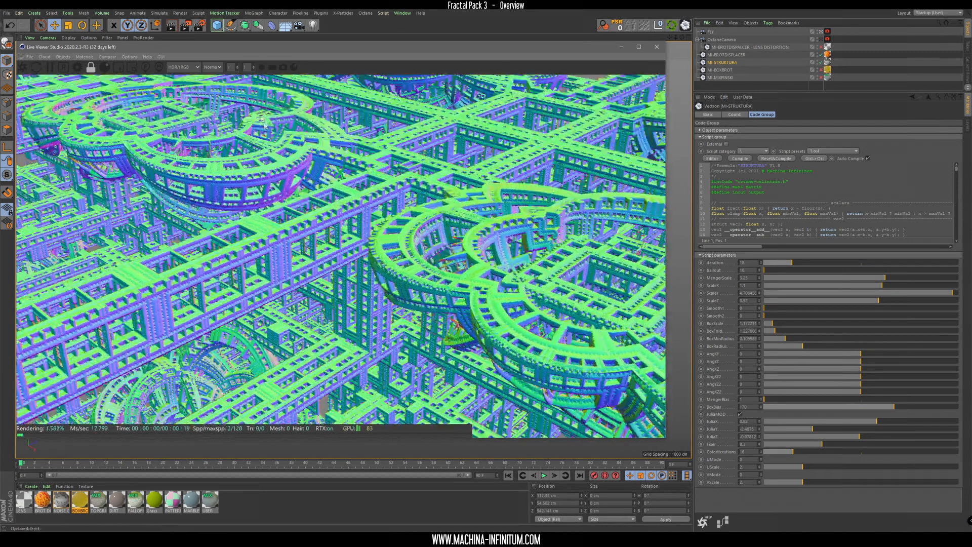
Return the live render to DL and turn on clay mode to view the girder structure without its material.
left_click(211, 69)
left_click(212, 78)
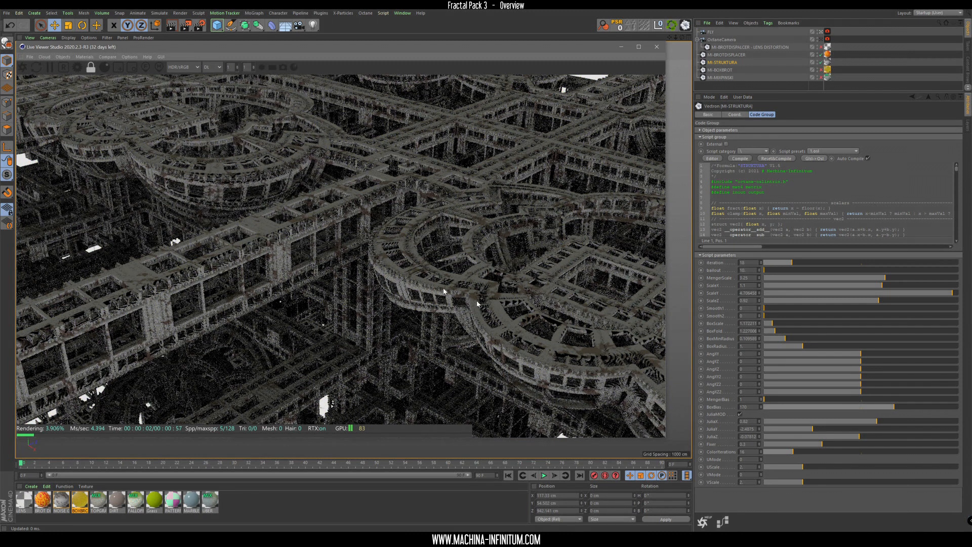
left_click(63, 67)
left_click_drag(99, 84, 97, 85)
left_click(135, 9)
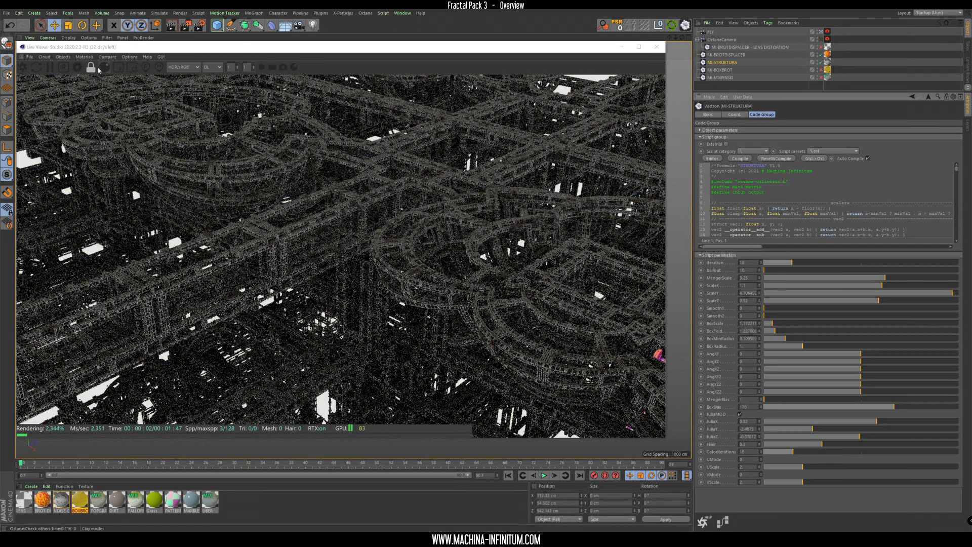
left_click_drag(439, 214, 408, 226)
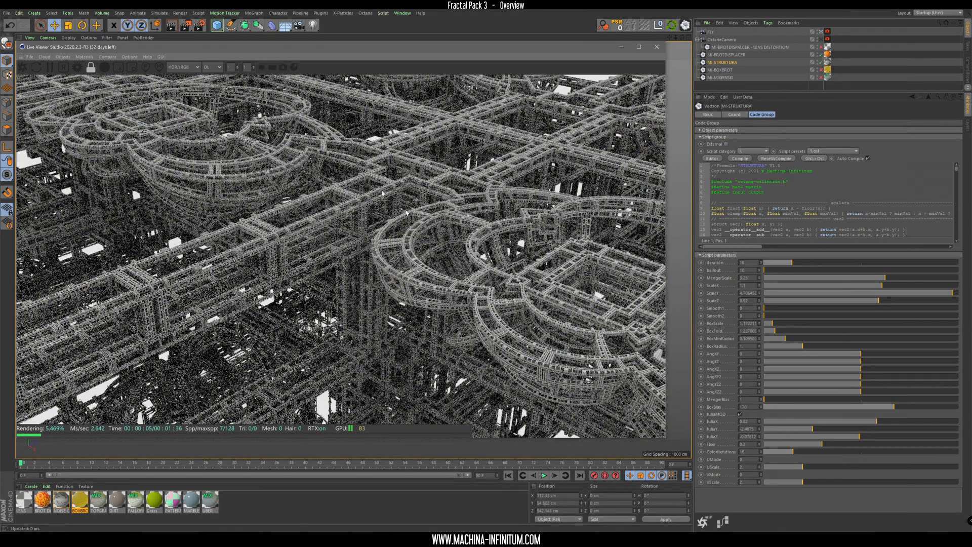
Display the Normal channel and view MI-STRUKTURA's ring and girder structure from farther away.
left_click(213, 67)
left_click(213, 138)
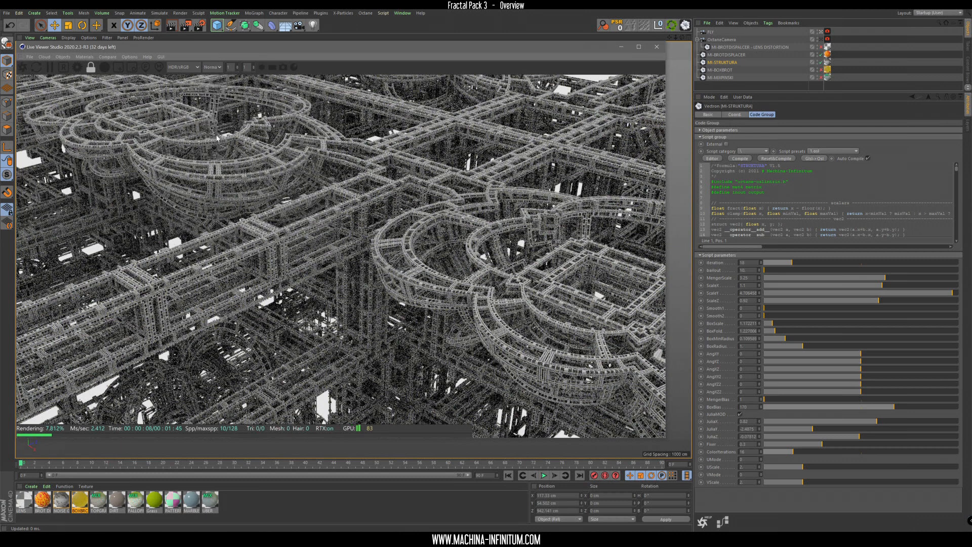
left_click(213, 67)
left_click(216, 140)
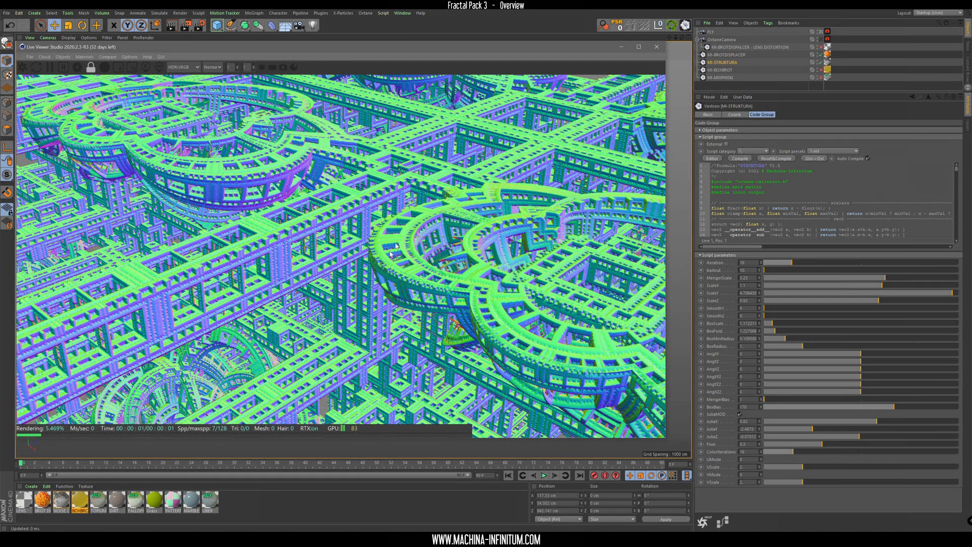
scroll(329, 237, "down", 5)
Disable MI-STRUKTURA, select MI-BROTDISPLACER and frame its spiral relief up close in the live render.
left_click(763, 55)
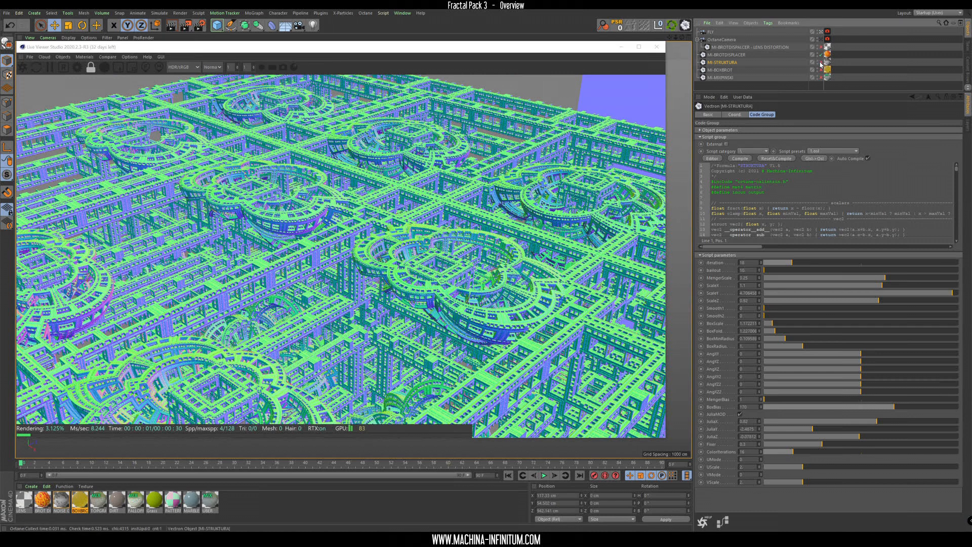
right_click_drag(499, 259, 434, 276)
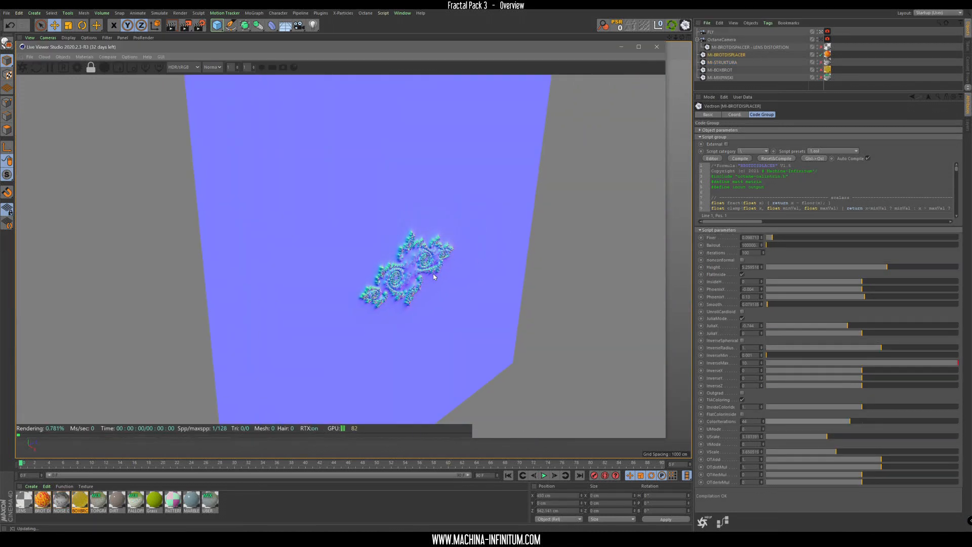
left_click_drag(434, 276, 397, 178)
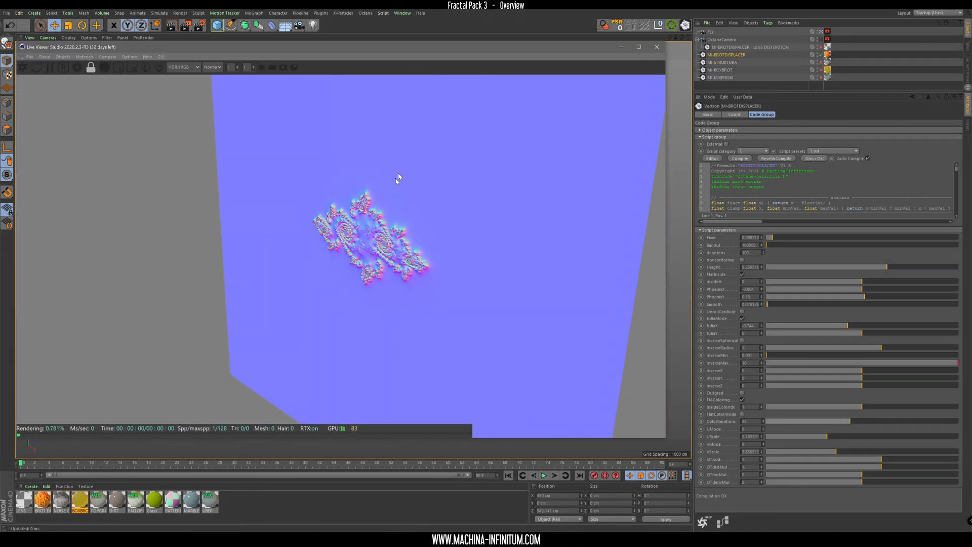
scroll(397, 178, "up", 6)
left_click_drag(530, 169, 481, 171)
right_click_drag(480, 170, 476, 152)
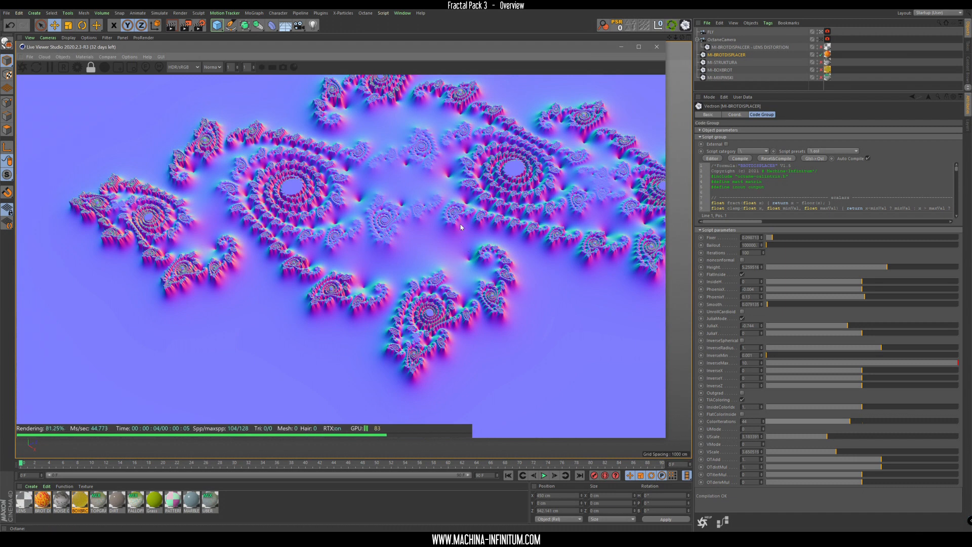
left_click(669, 38)
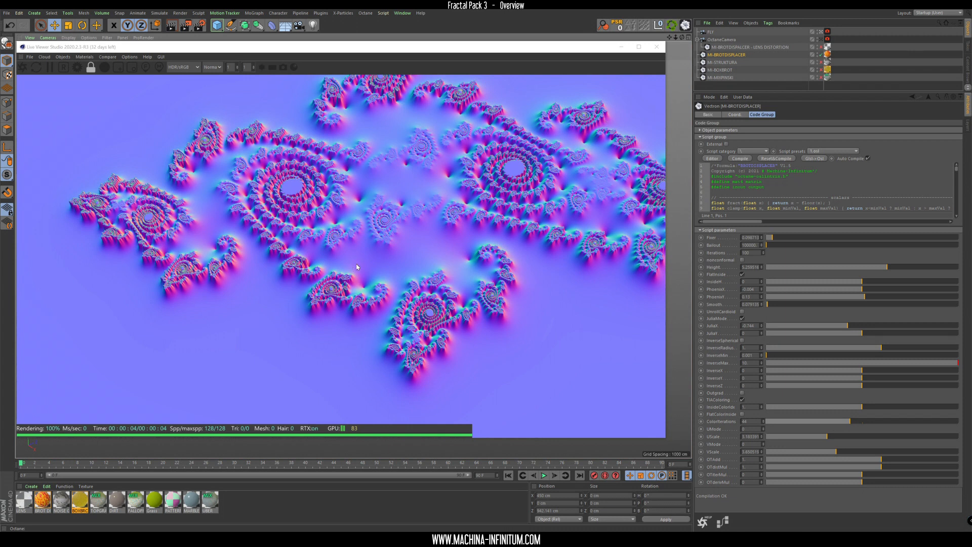
View MI-BROTDISPLACER's spiral relief from farther away and return the live render to the DL channel.
middle_click_drag(448, 213, 422, 243)
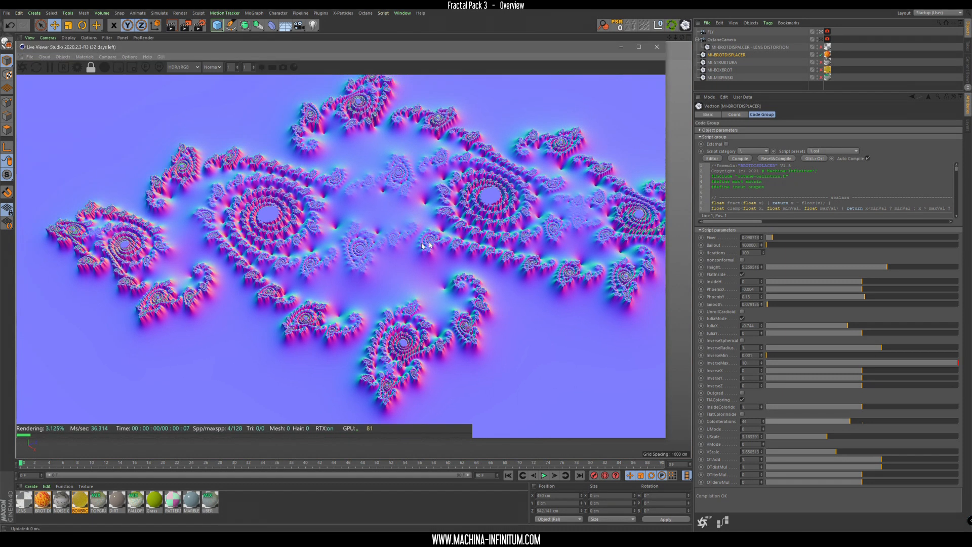
left_click_drag(429, 242, 399, 257)
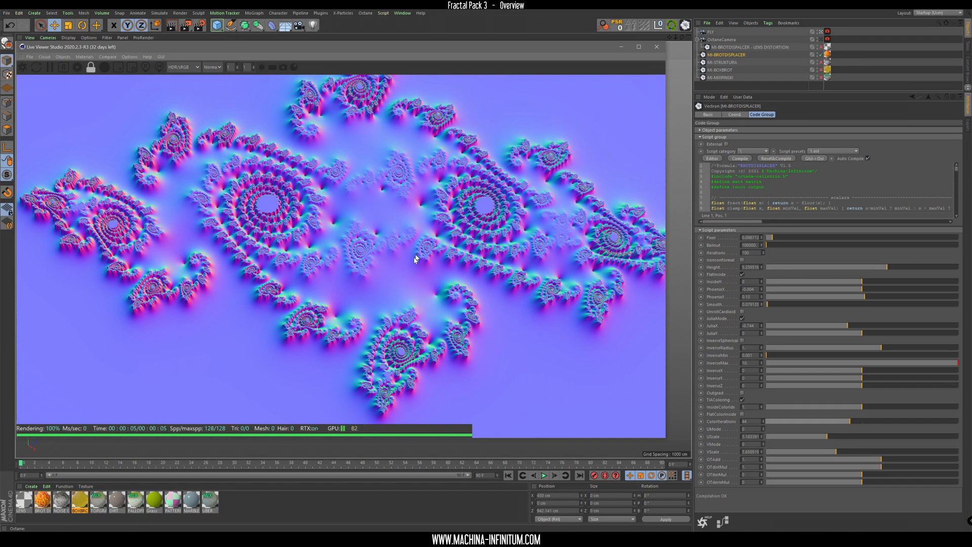
left_click(213, 67)
left_click(220, 91)
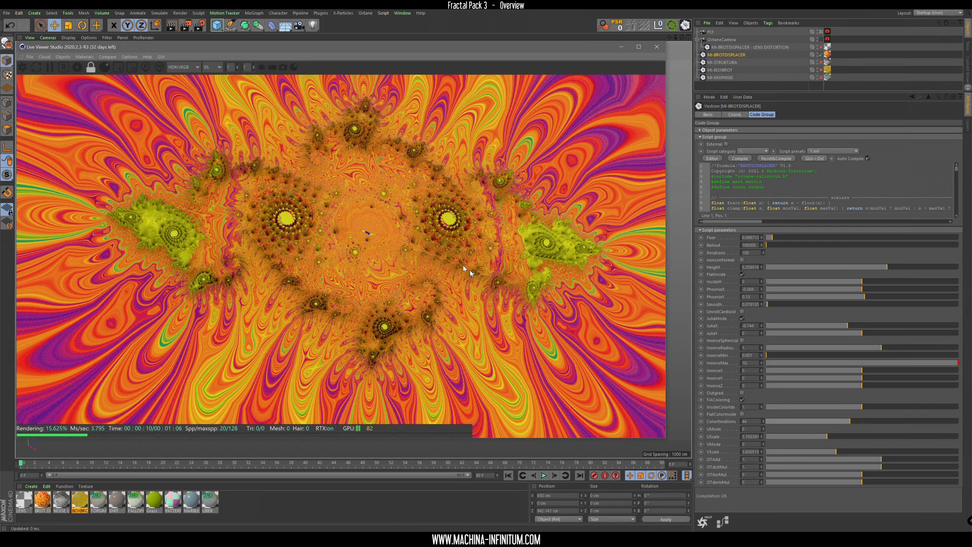
Display the Normal channel and examine MI-BROTDISPLACER's whole spiral relief from a lower angle and up close.
left_click(207, 67)
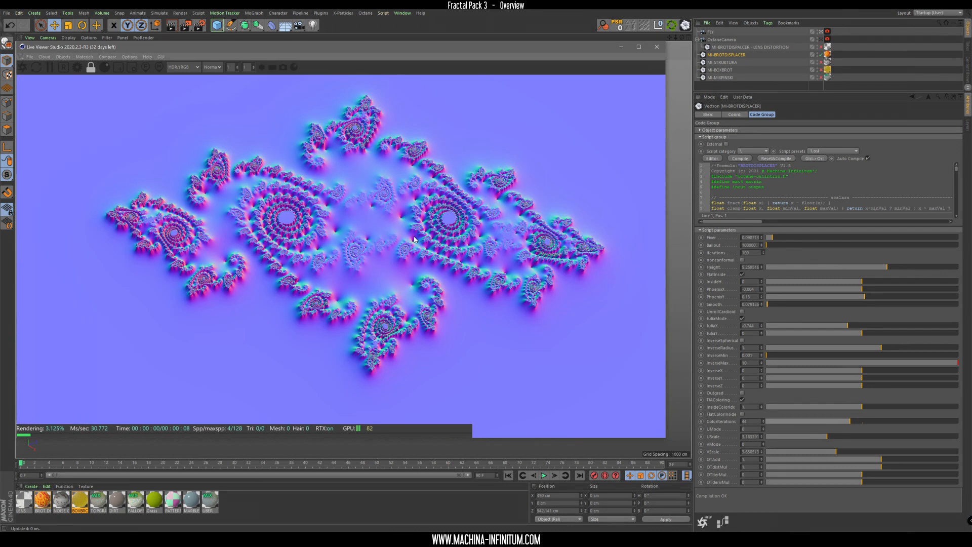
left_click(217, 141)
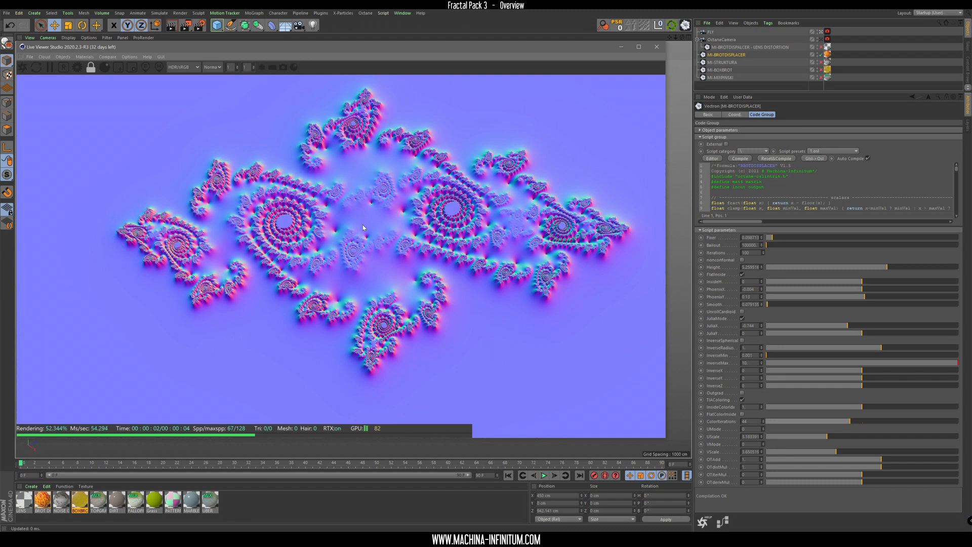
left_click_drag(372, 247, 370, 213)
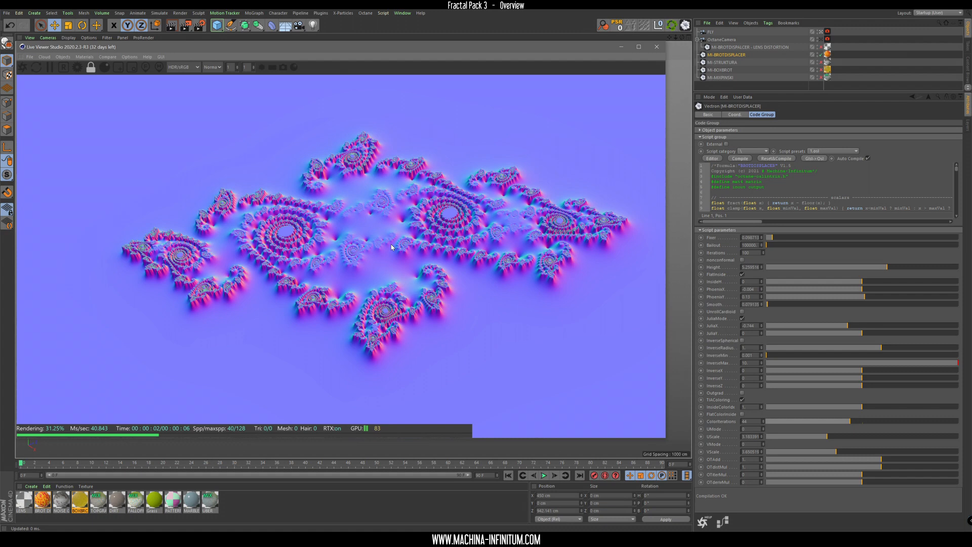
scroll(387, 213, "up", 3)
scroll(386, 213, "up", 4)
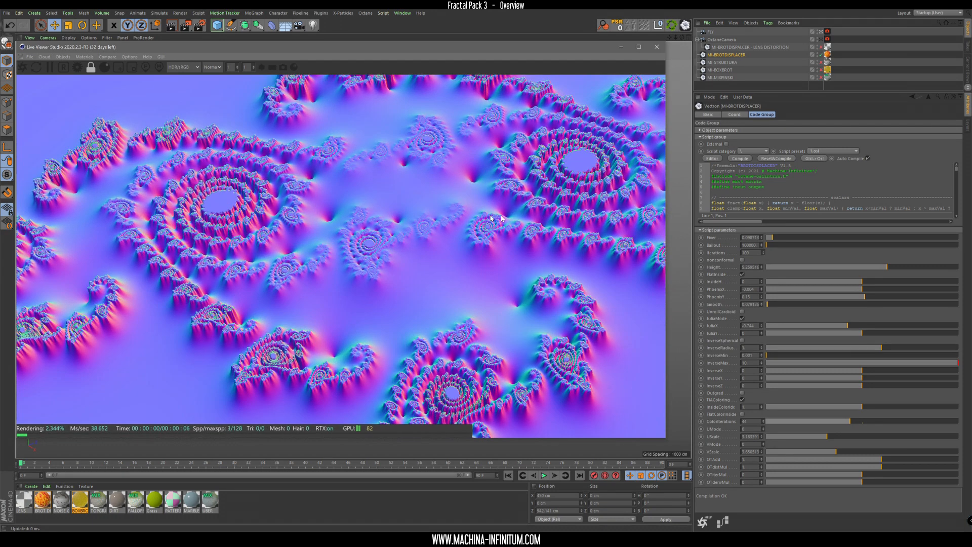
scroll(456, 257, "down", 3)
Raise MI-BROTDISPLACER's PhoenixX to about 0.04 and view the relief's steep edges from a low angle.
left_click_drag(863, 294, 863, 292)
left_click_drag(334, 348, 402, 343)
right_click_drag(402, 343, 434, 242)
scroll(434, 243, "up", 2)
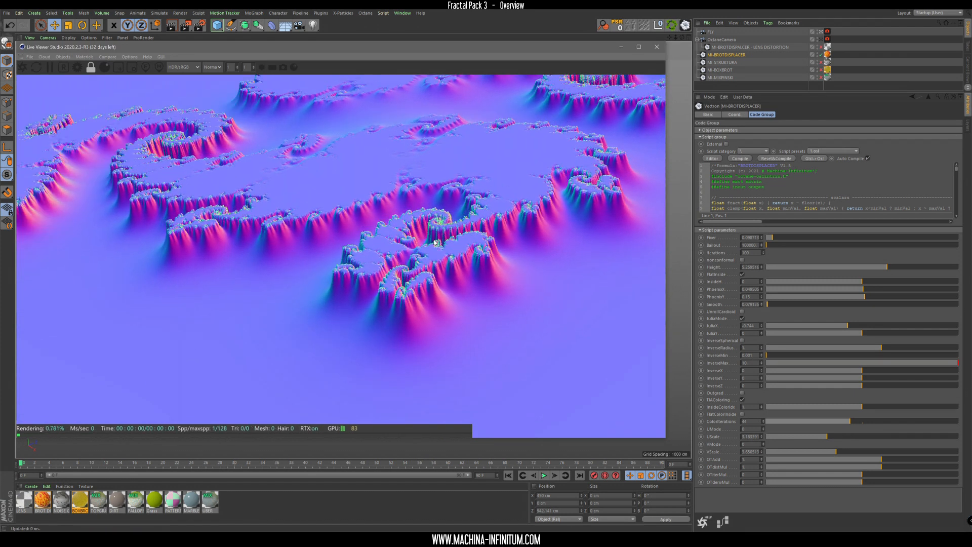
left_click_drag(434, 242, 435, 253)
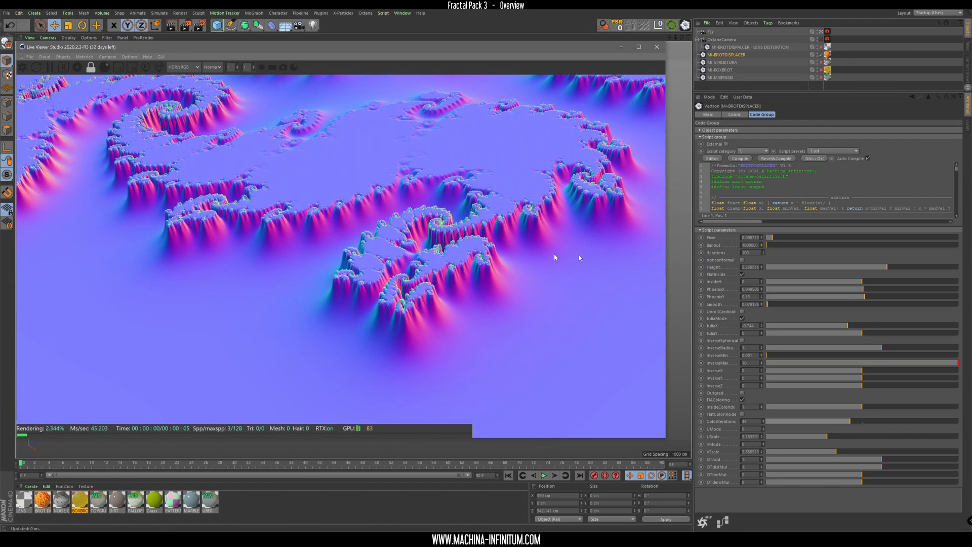
Raise MI-BROTDISPLACER's Smooth to about 0.42 and lower its Height to about -0.13.
left_click_drag(768, 305, 774, 306)
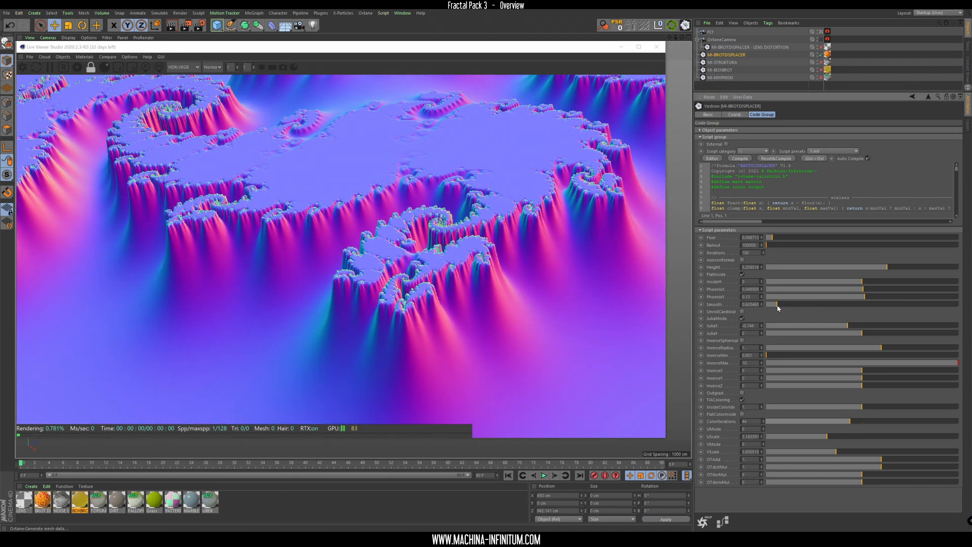
left_click_drag(888, 268, 850, 268)
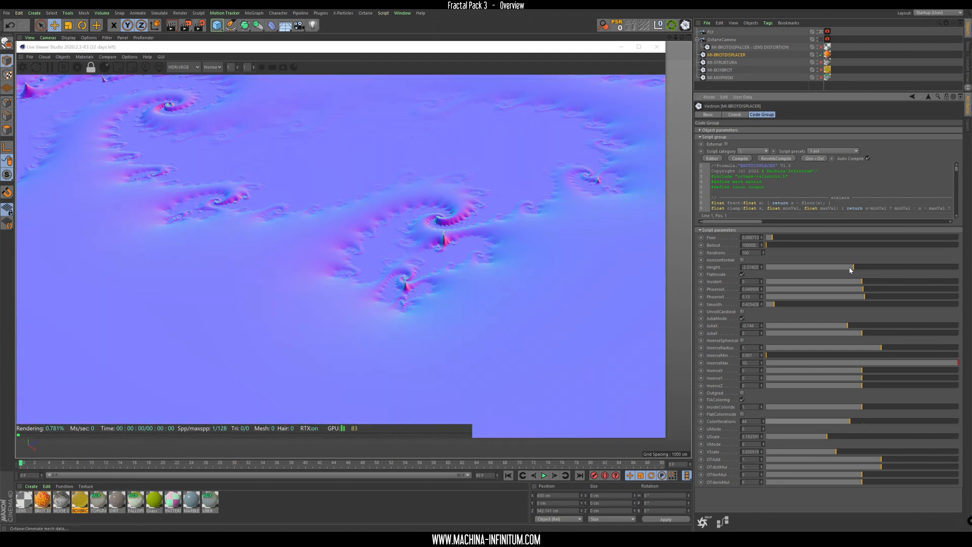
left_click_drag(330, 215, 379, 261)
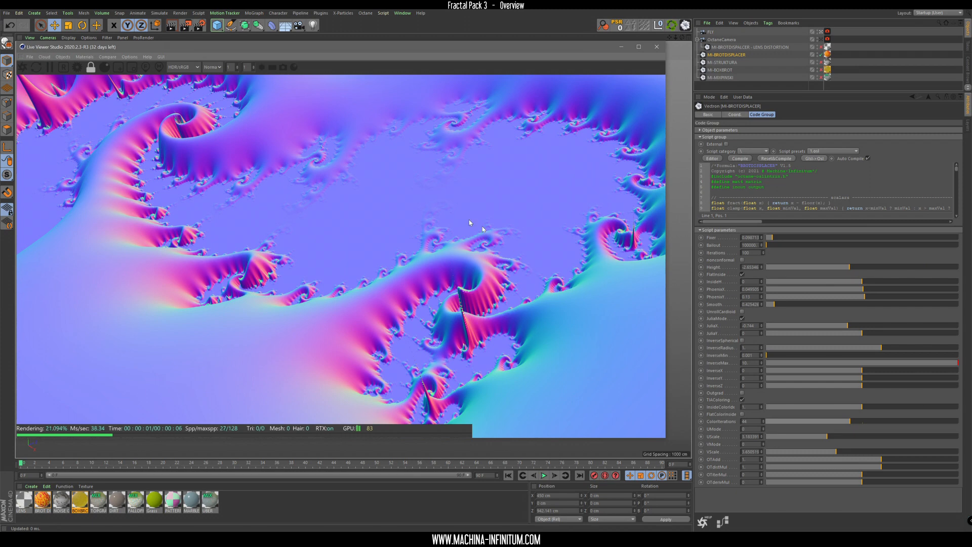
Return the live render to DL and open the BROT DISPLACER material's node network beside the render.
left_click(215, 66)
left_click(217, 79)
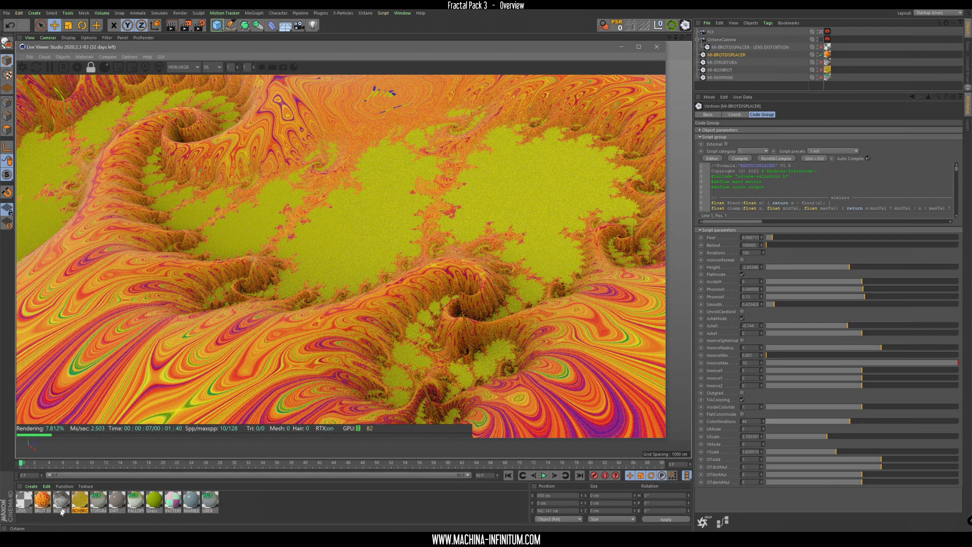
double_click(43, 501)
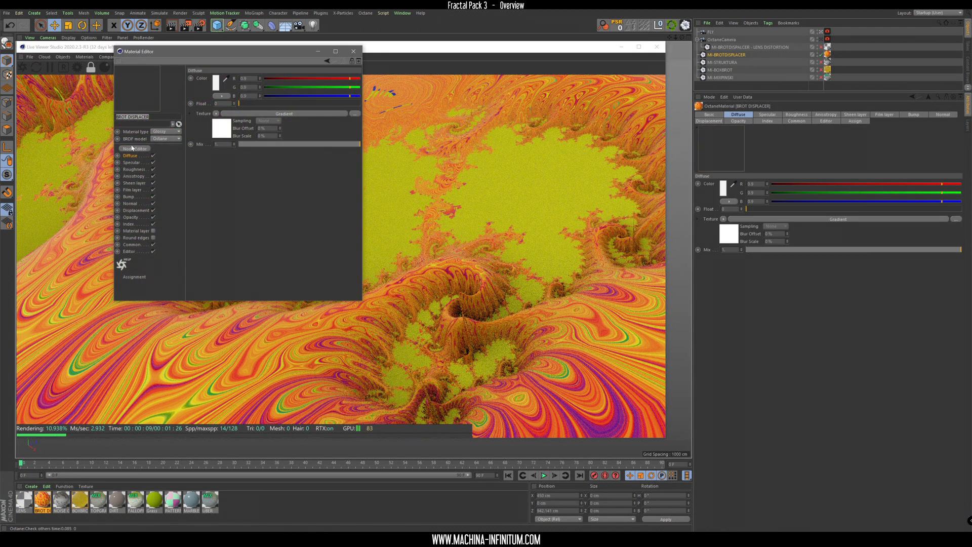
left_click(135, 149)
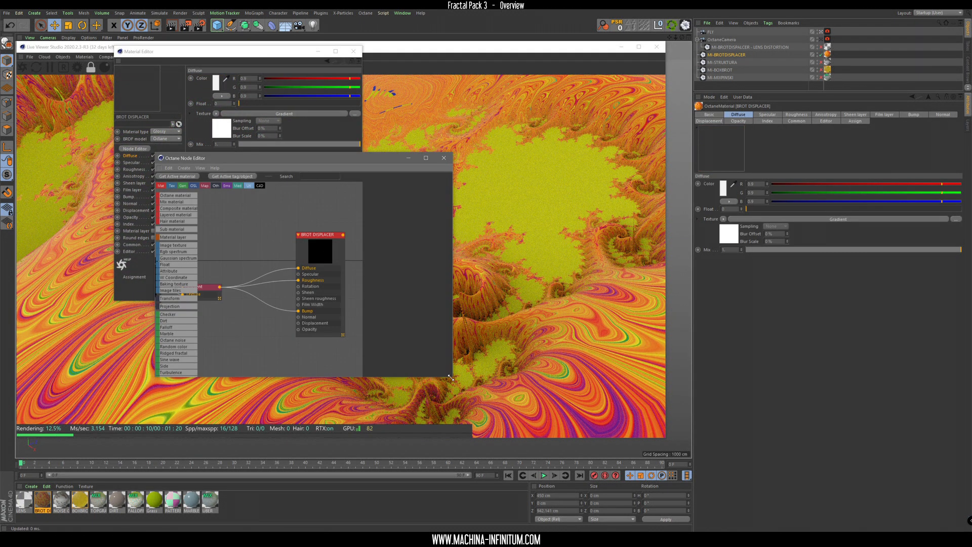
left_click_drag(450, 378, 702, 468)
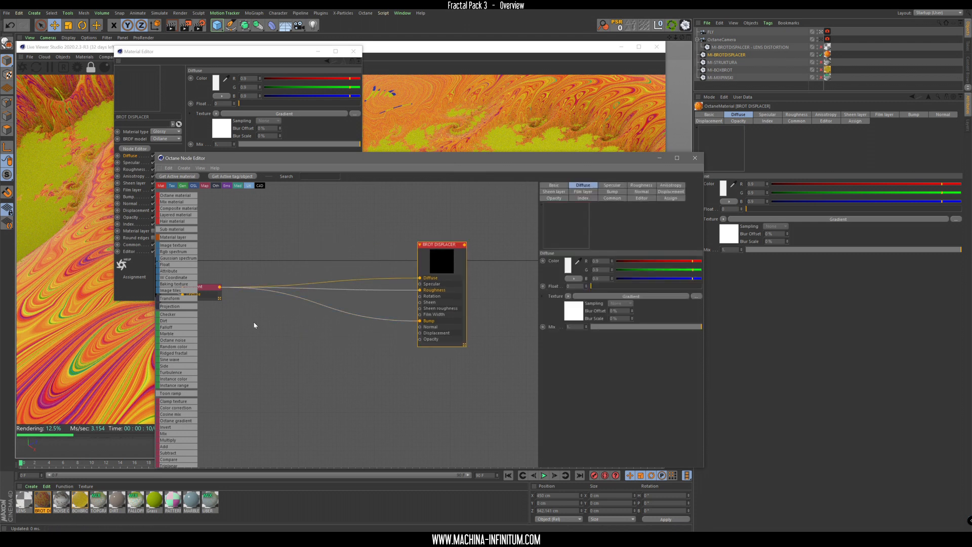
middle_click_drag(255, 325, 364, 330)
left_click(253, 287)
left_click(354, 51)
left_click_drag(331, 165, 592, 122)
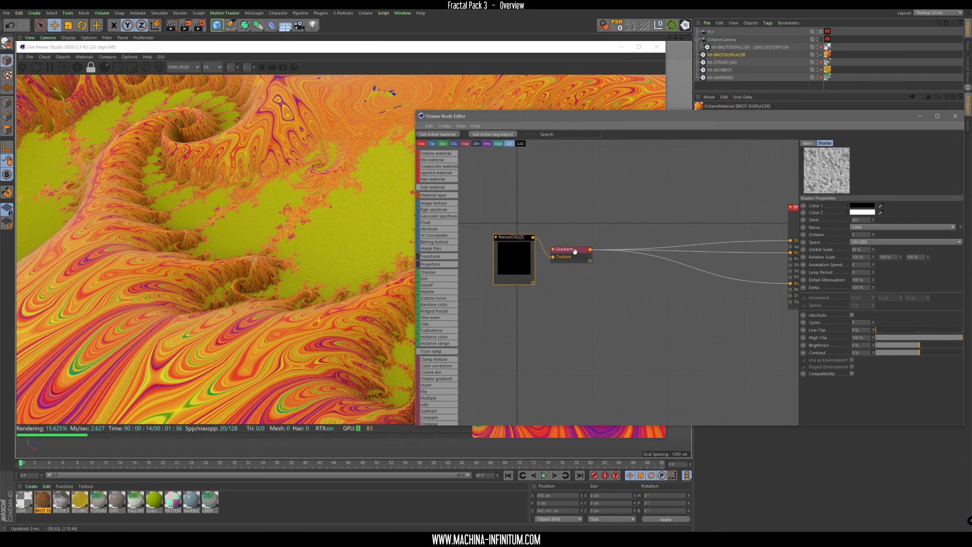
Load a yellow-orange preset with a cyan accent into the Gradient node of BROT DISPLACER.
left_click_drag(575, 252, 598, 242)
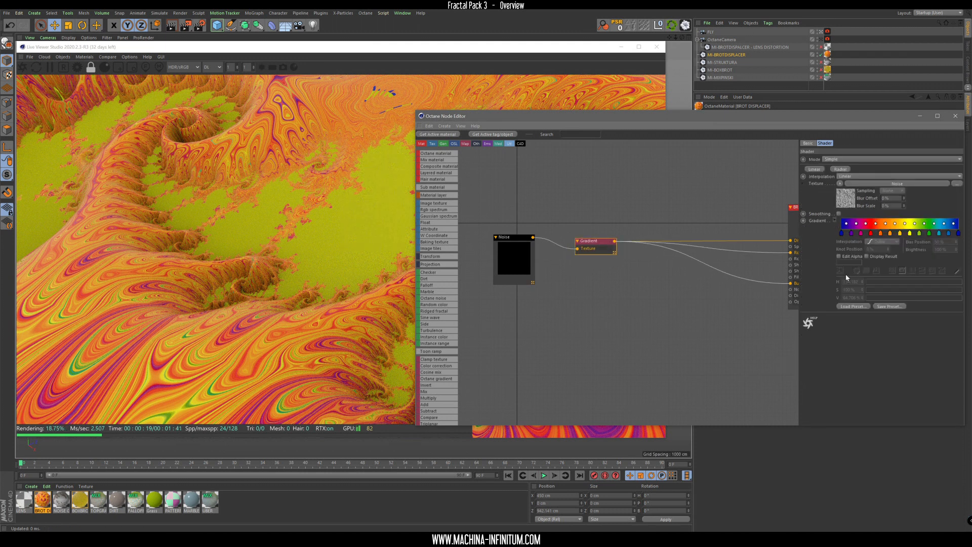
left_click(845, 307)
scroll(803, 310, "down", 4)
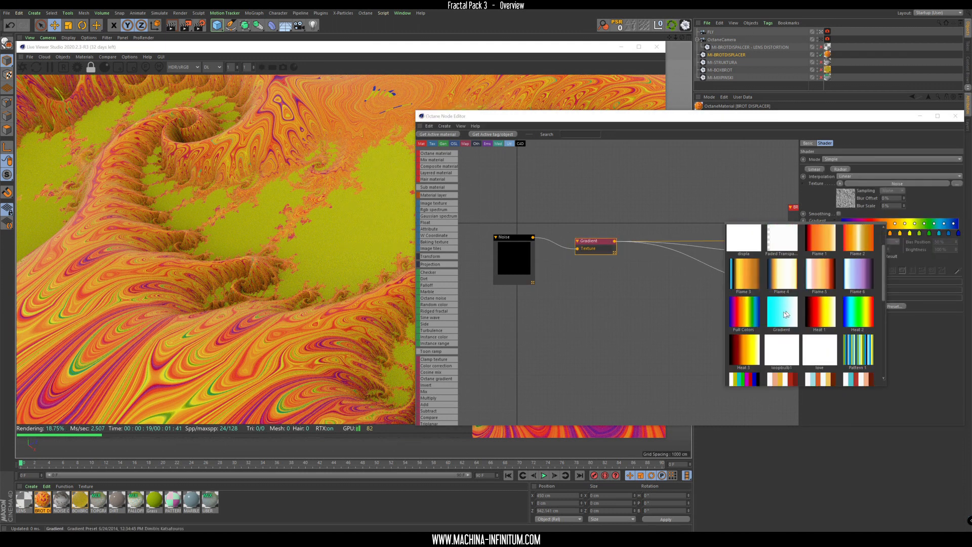
left_click(742, 302)
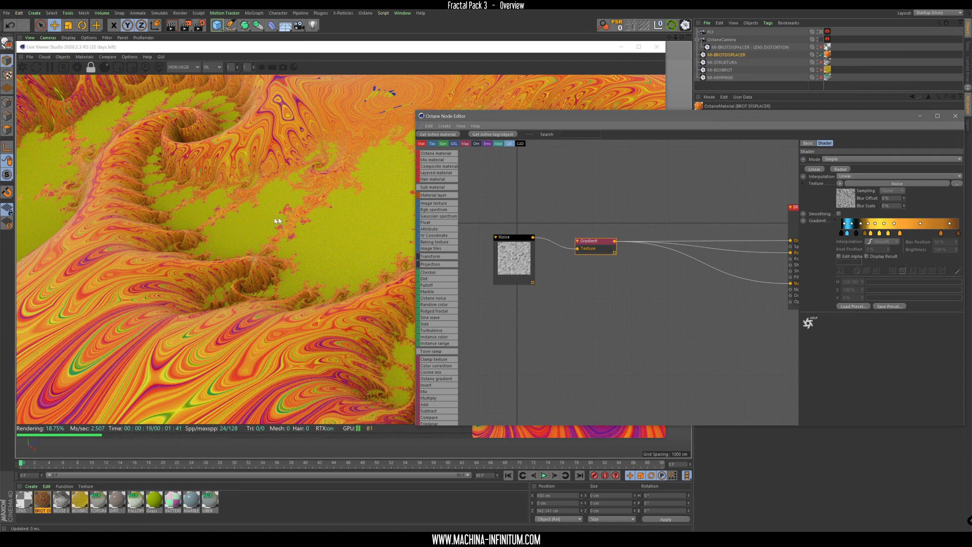
Set the Noise node's Global Scale to 300 %, close the node network and view the recolored relief from farther away.
left_click_drag(741, 116, 698, 109)
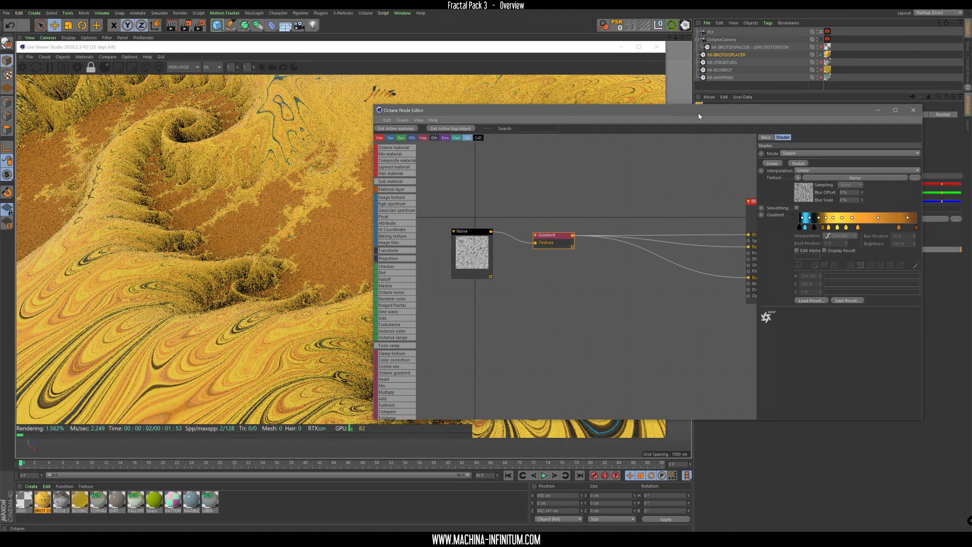
left_click(483, 249)
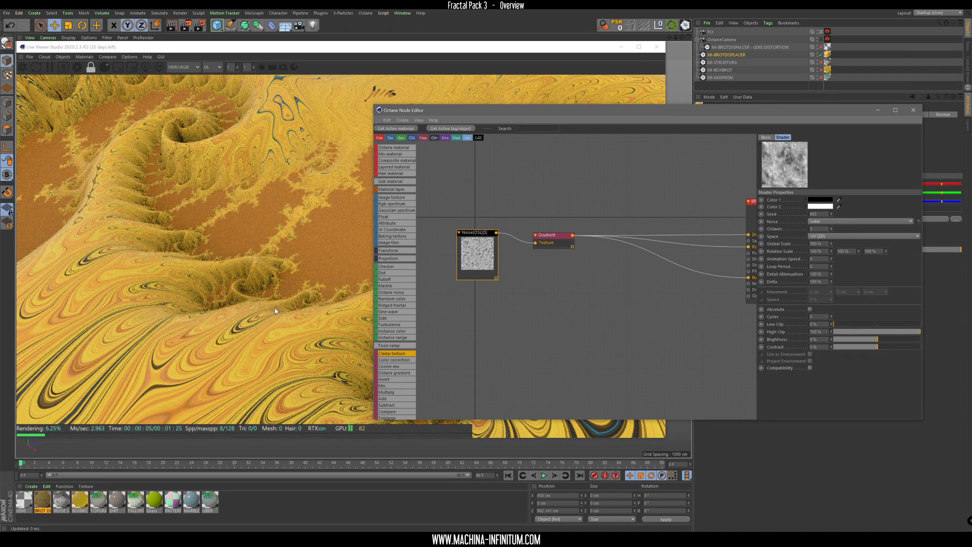
left_click(317, 46)
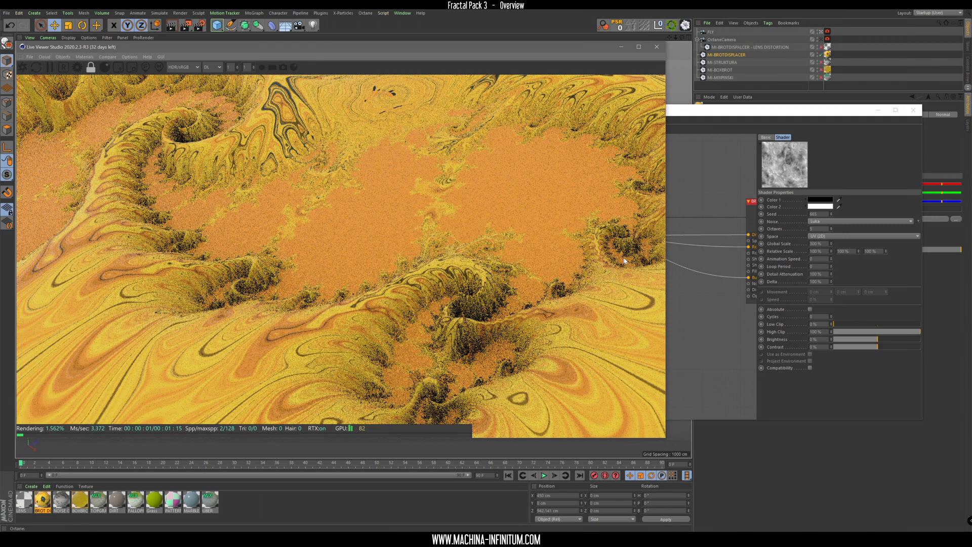
left_click(738, 314)
left_click_drag(499, 247, 514, 275)
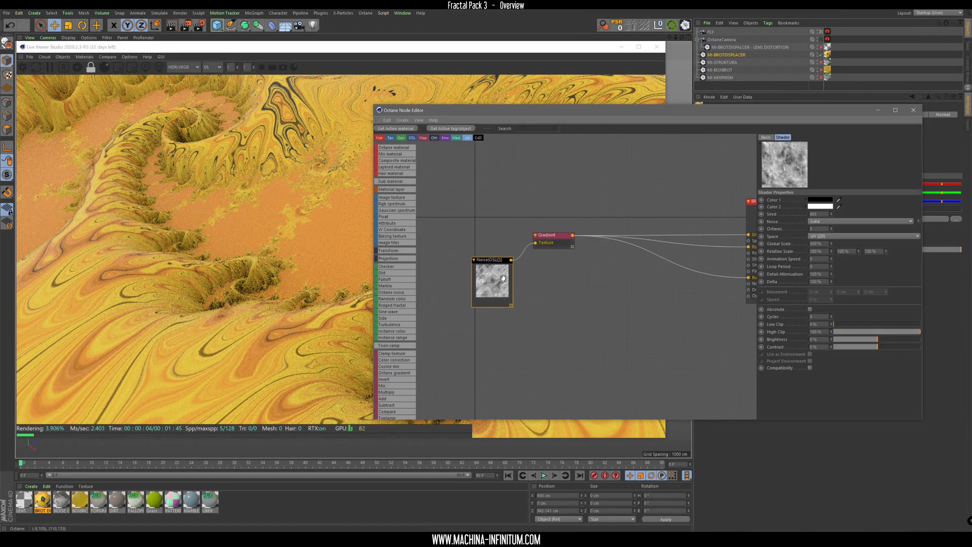
left_click_drag(780, 248, 666, 196)
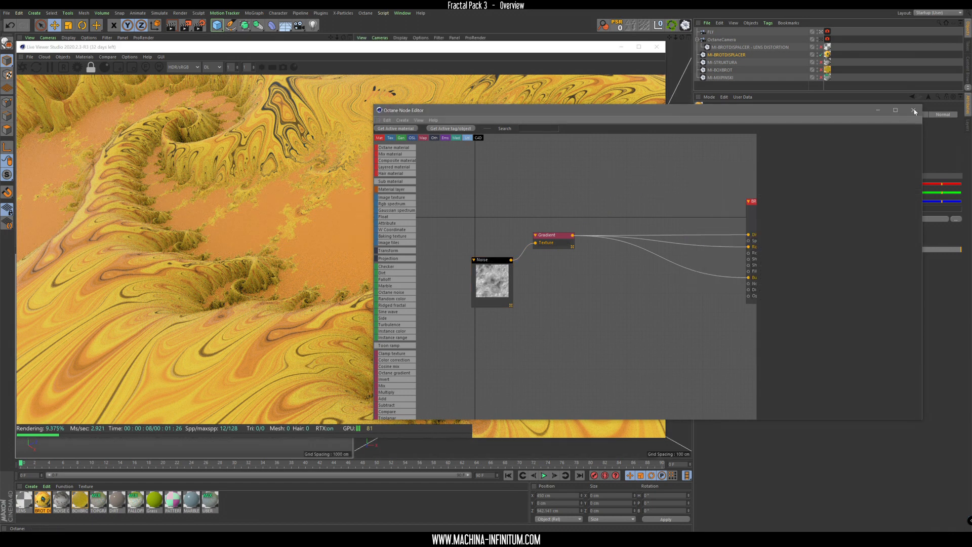
left_click(914, 111)
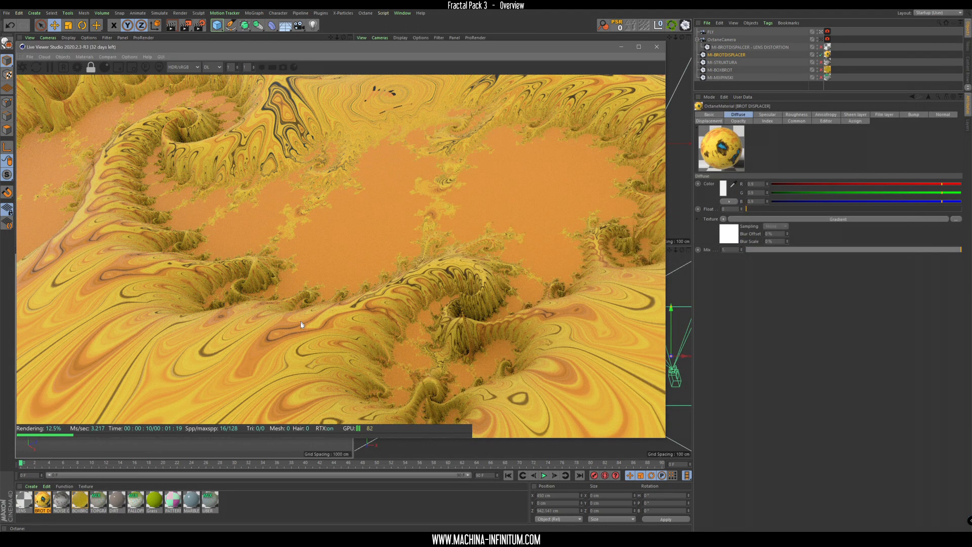
scroll(294, 379, "down", 4)
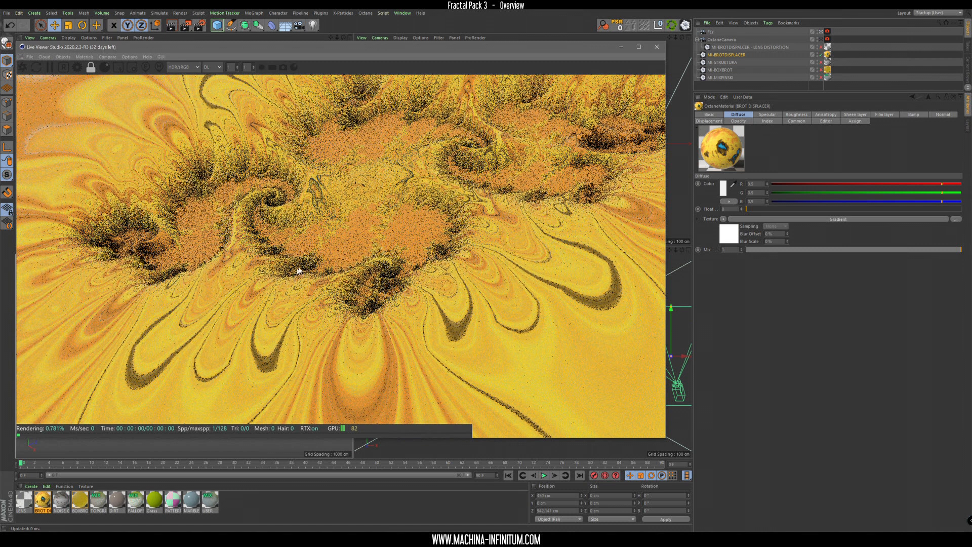
Disable MI-BROTDISPLACER, then enable and select the MI-BROTDISPLACER - LENS DISTORTION object under OctaneCamera.
left_click(821, 55)
left_click(821, 47)
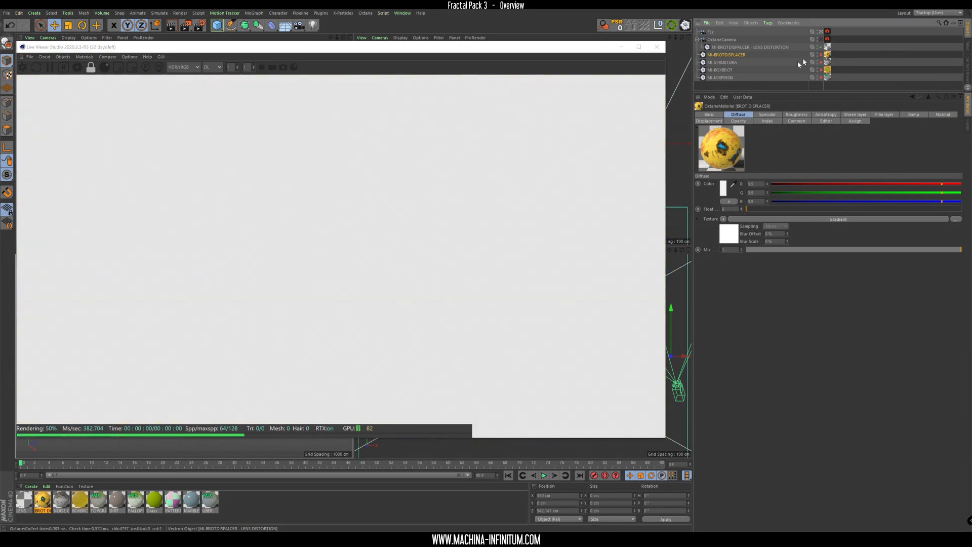
left_click_drag(242, 47, 430, 61)
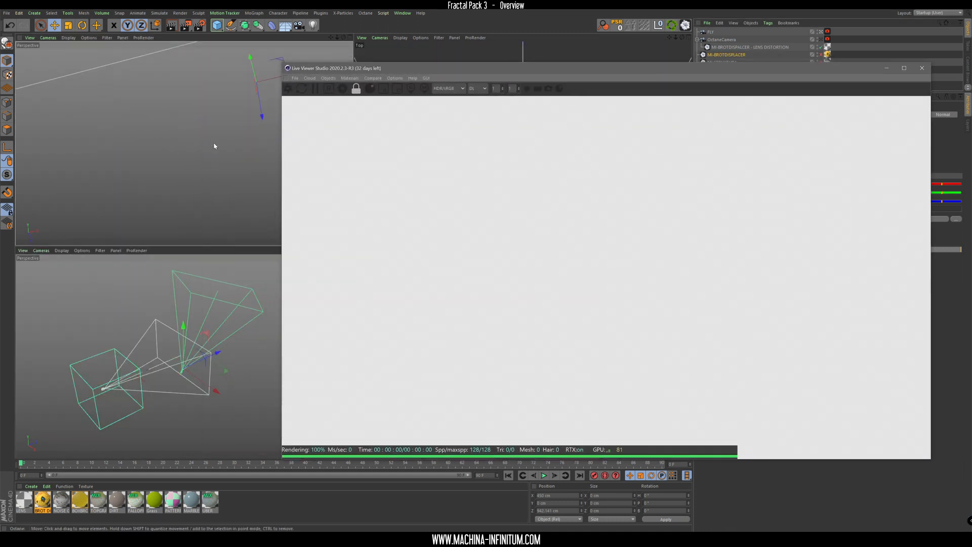
middle_click(218, 145)
left_click_drag(226, 142, 188, 228, "alt")
left_click_drag(788, 68, 765, 256)
left_click(748, 47)
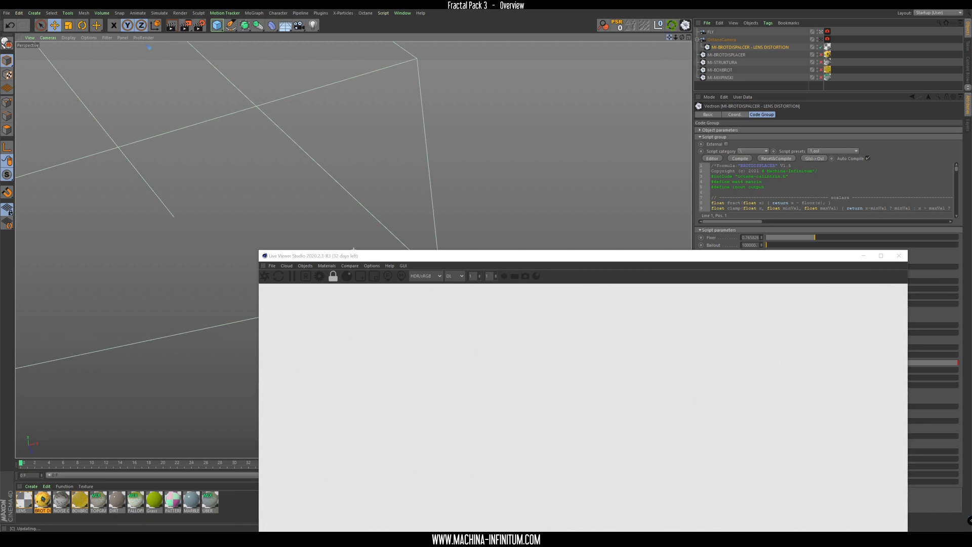
middle_click(376, 229)
middle_click(130, 108)
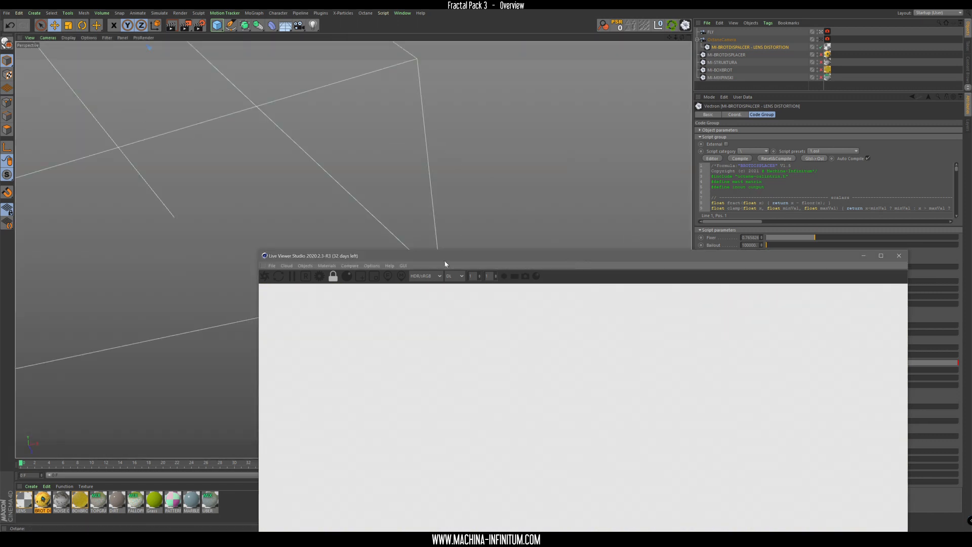
Bring the live render back over the viewport, display the Normal channel and frame the lens distortion object's fractal relief.
left_click_drag(446, 264, 211, 80)
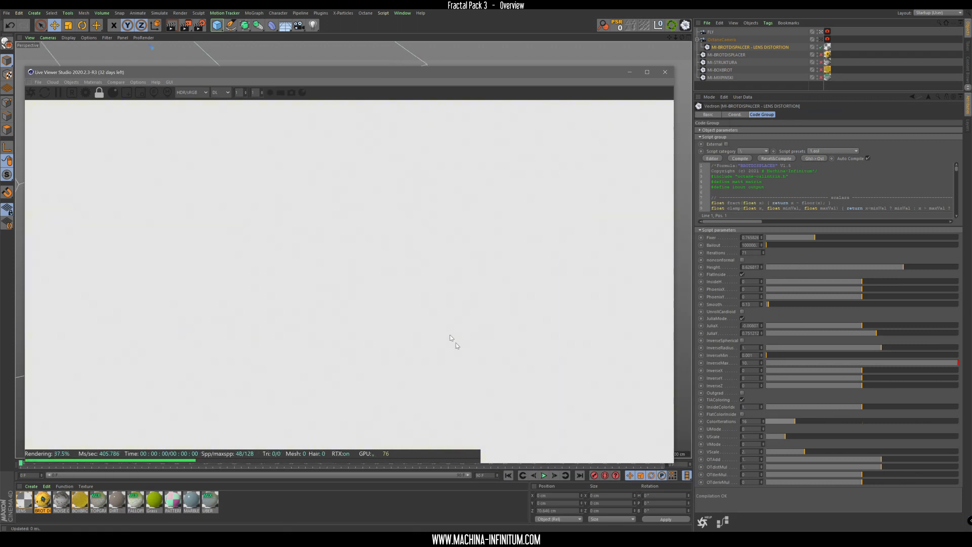
left_click_drag(181, 250, 180, 290)
left_click_drag(291, 162, 446, 202)
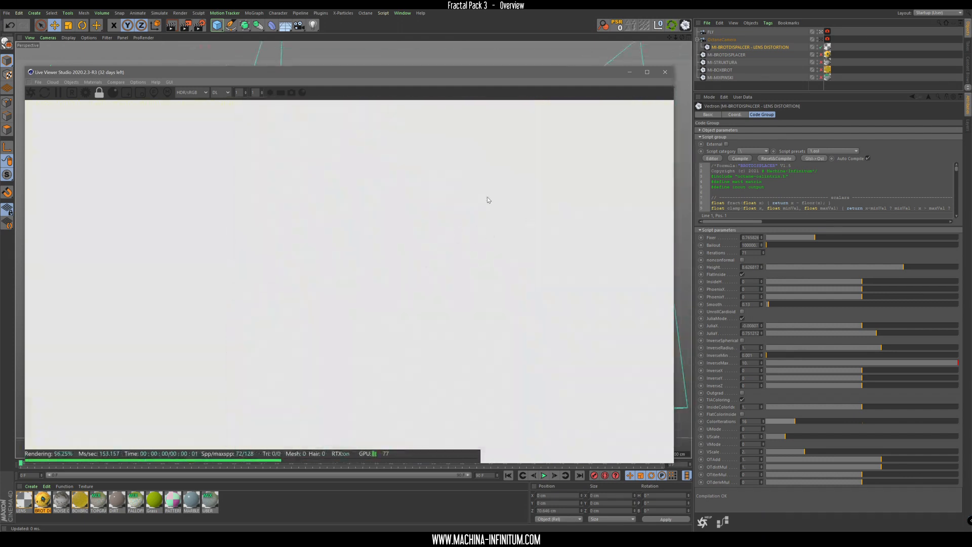
left_click(216, 94)
left_click(222, 172)
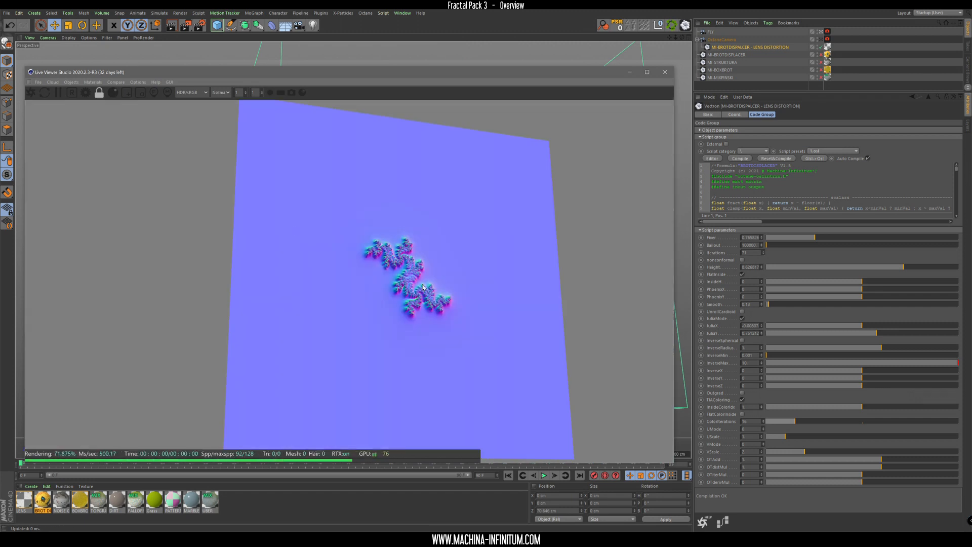
scroll(376, 304, "up", 5)
left_click_drag(376, 304, 667, 302)
left_click_drag(218, 307, 271, 307)
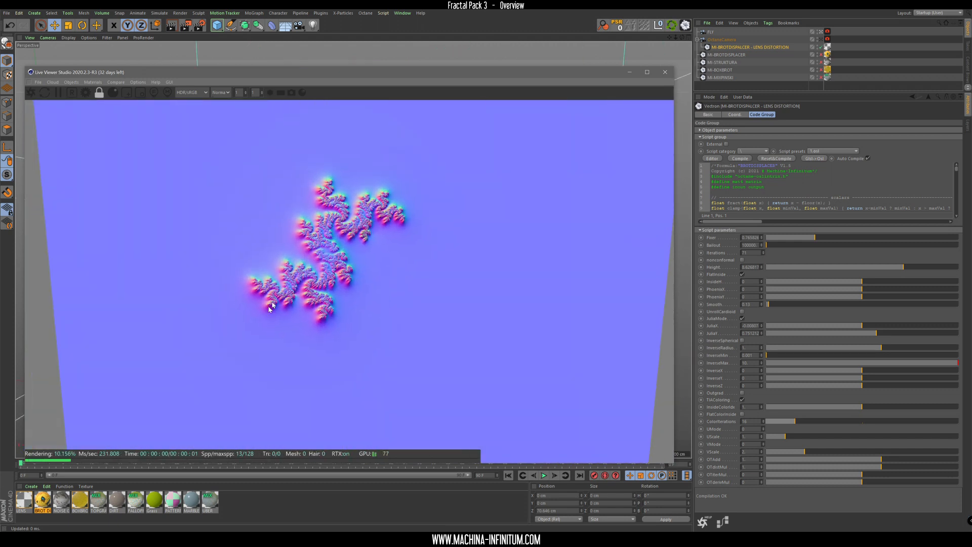
Open the LENS material and examine its Index channel, closing the material editor when done.
double_click(23, 501)
left_click_drag(154, 52, 536, 101)
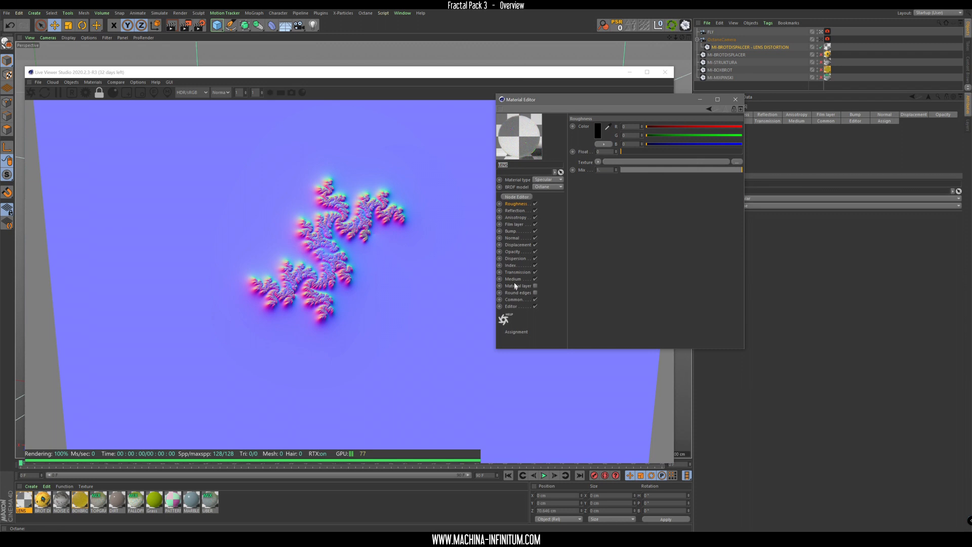
left_click(517, 260)
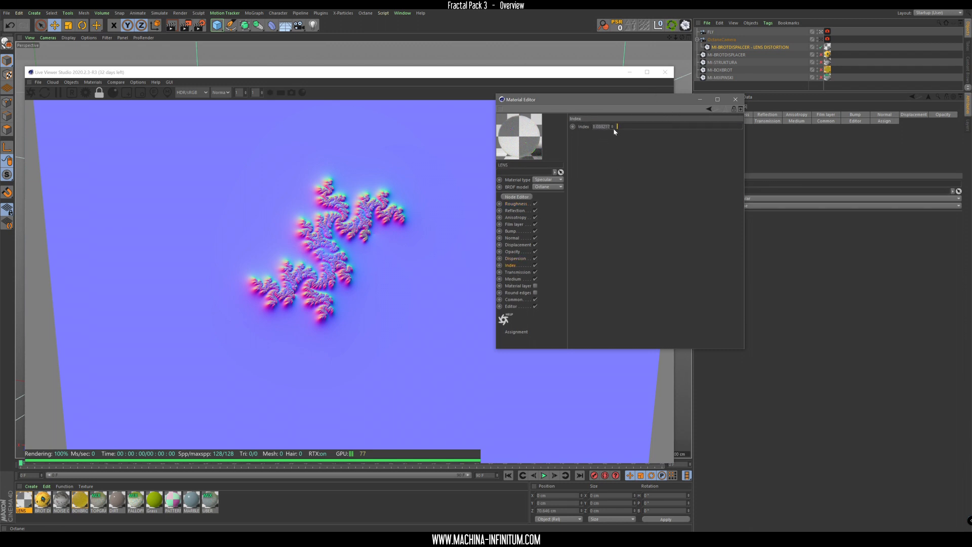
left_click(734, 100)
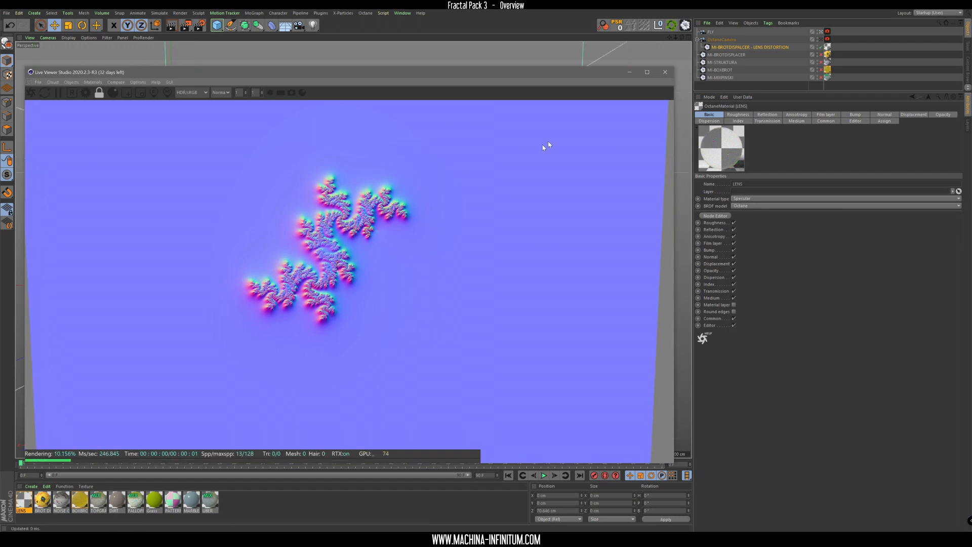
Enable the four disabled Vectron fractals listed below OctaneCamera and set the live render to the PT channel.
left_click(825, 55)
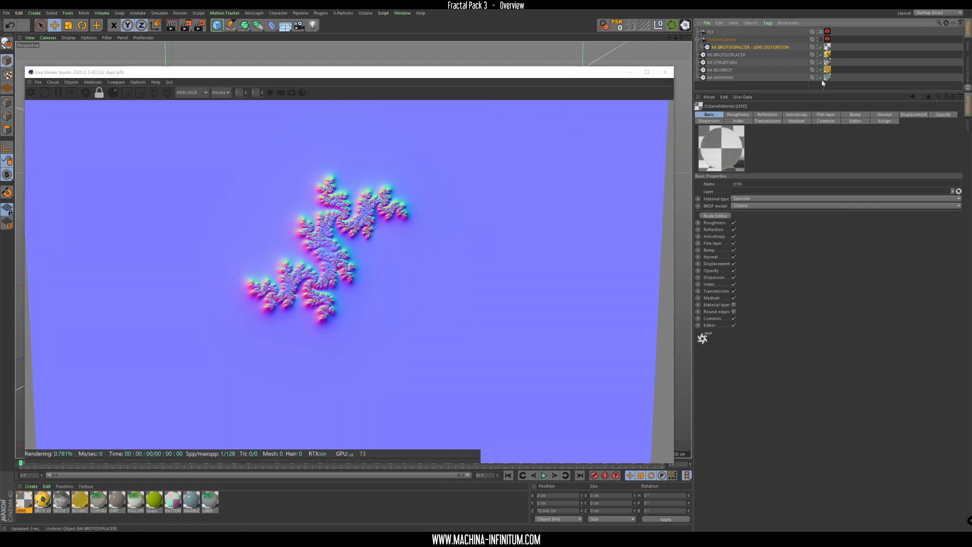
left_click_drag(400, 77, 615, 221)
left_click_drag(323, 190, 318, 198, "alt")
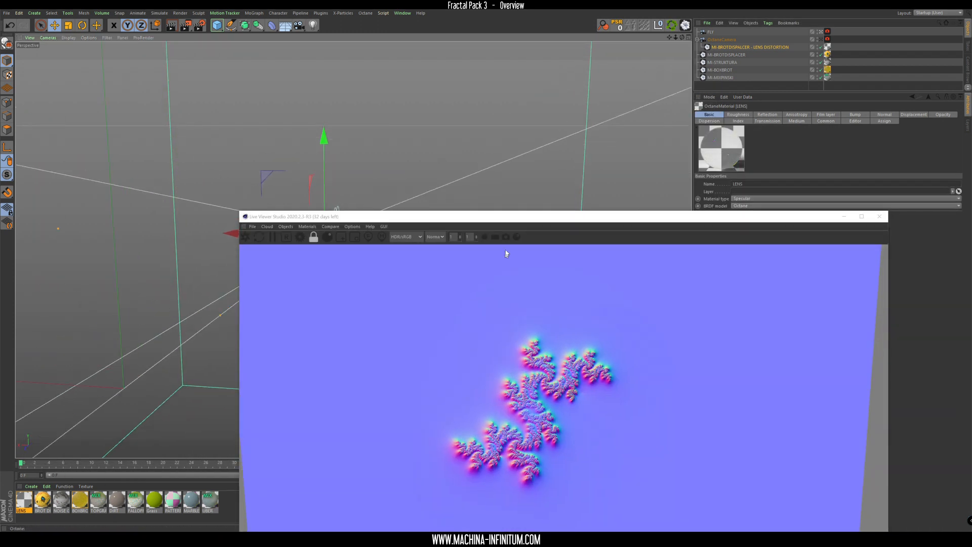
left_click_drag(471, 216, 286, 81)
left_click(250, 101)
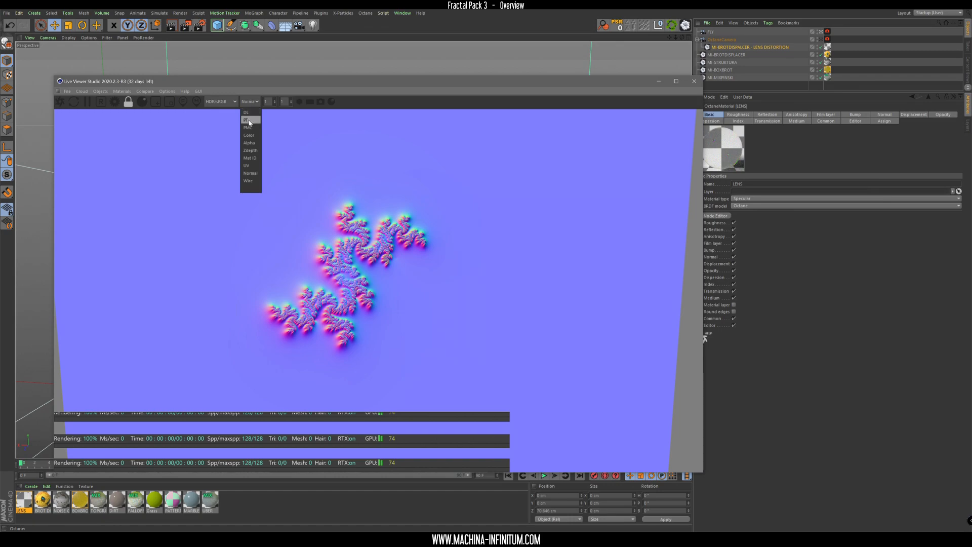
left_click(246, 120)
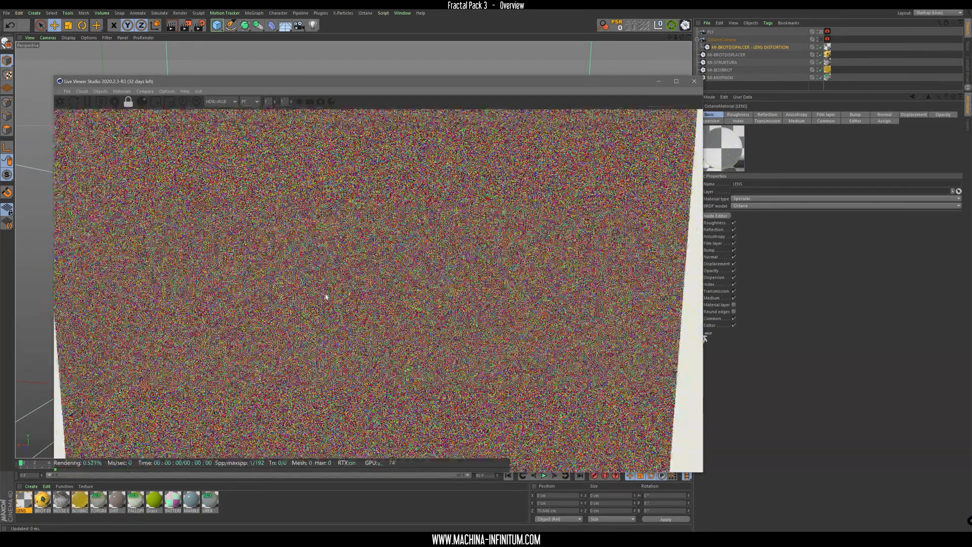
Frame the enabled fractals so they are seen refracted through the lens distortion object in the path-traced render.
left_click_drag(325, 297, 484, 223, "alt")
left_click_drag(526, 86, 559, 384)
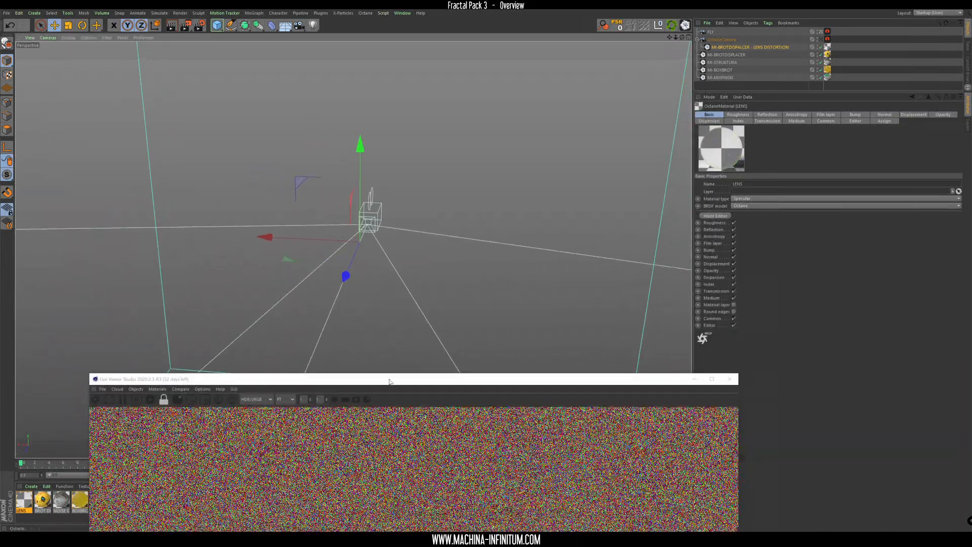
left_click_drag(386, 385, 370, 81)
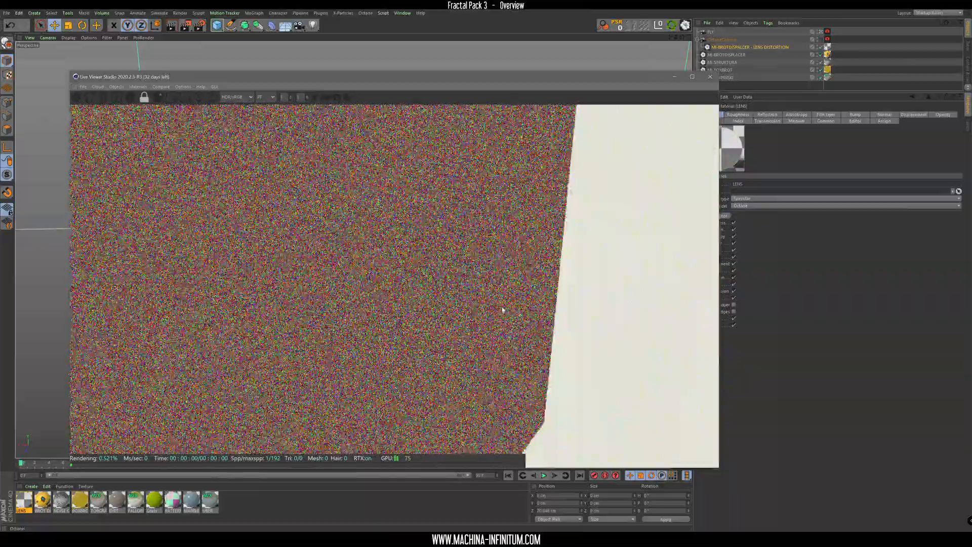
left_click_drag(503, 310, 437, 262, "alt")
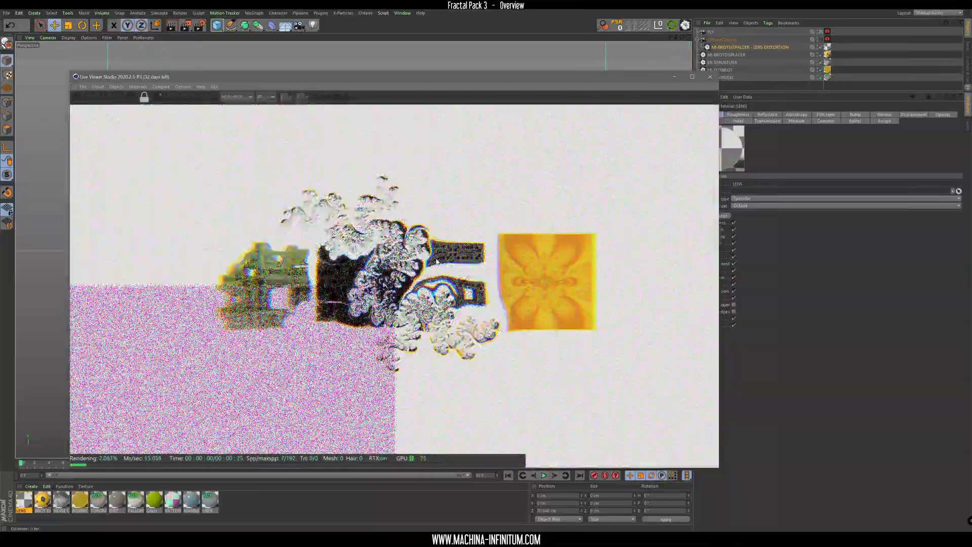
right_click_drag(393, 267, 405, 228, "alt")
left_click_drag(394, 79, 339, 48)
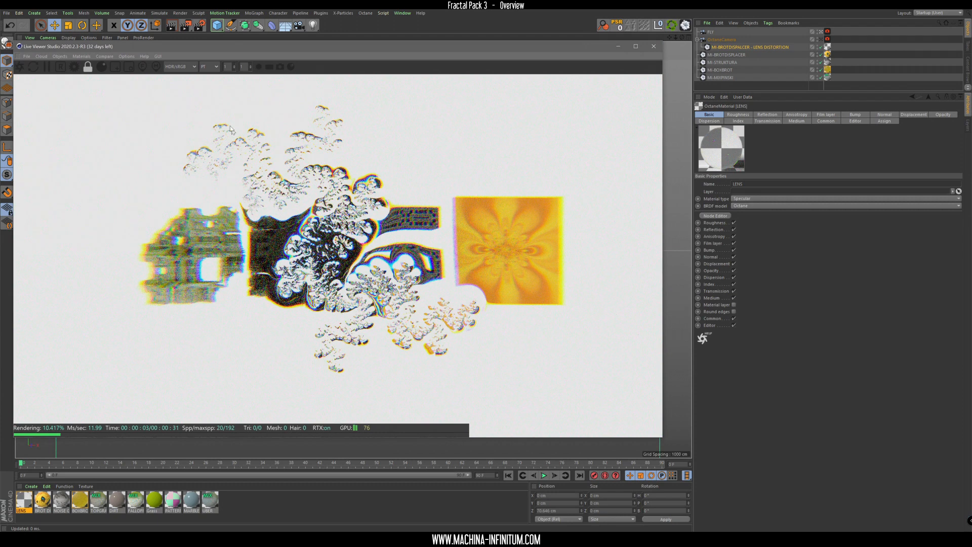
Compare the Normal channel with the PT channel to examine how the lens relief bends the fractals behind it.
left_click(215, 68)
left_click(210, 139)
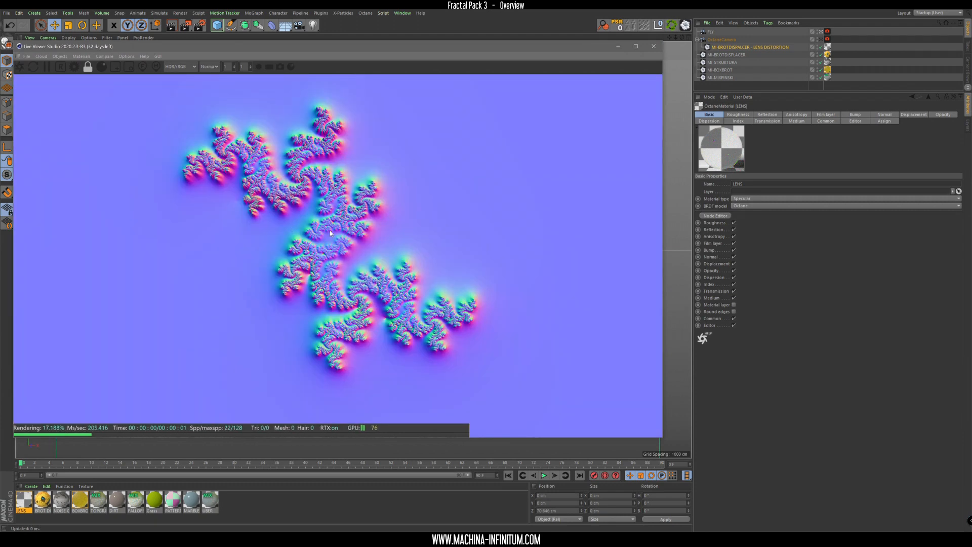
left_click(210, 67)
left_click(209, 85)
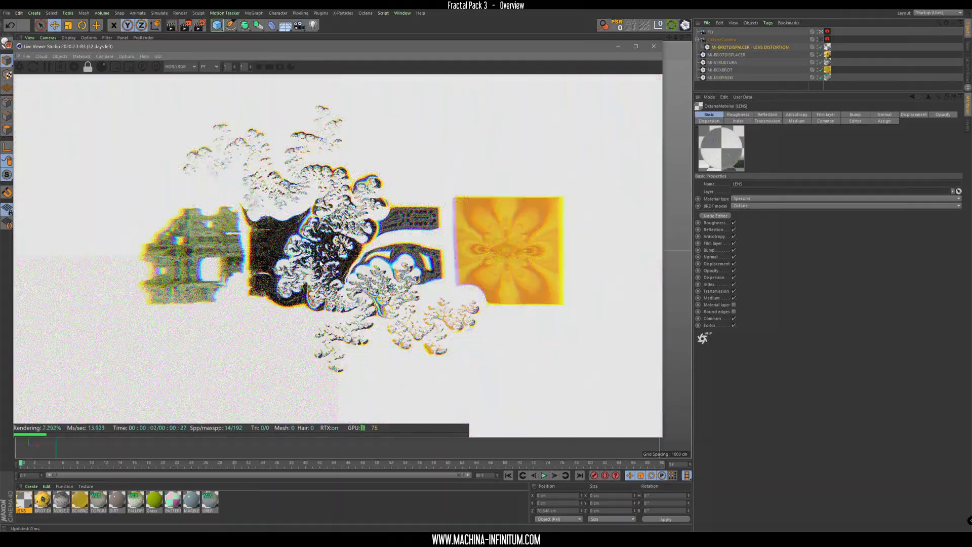
Examine the refracted fractals up close through the lens relief from several camera positions.
right_click_drag(335, 268, 387, 174)
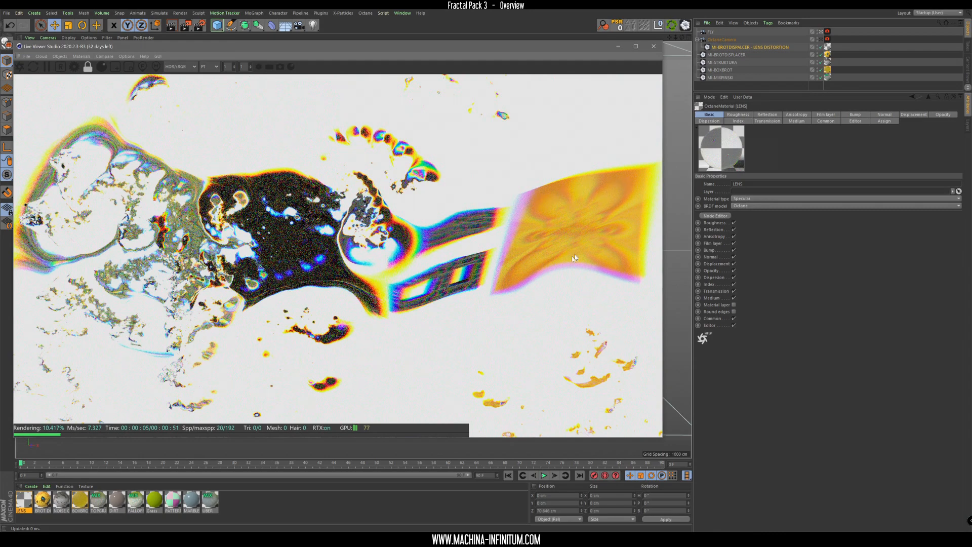
left_click_drag(288, 260, 304, 257)
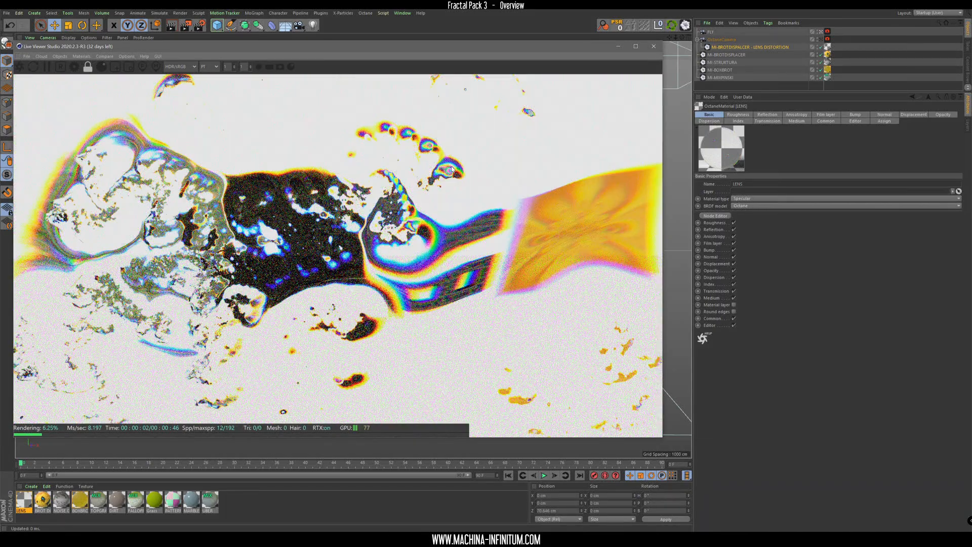
left_click_drag(245, 239, 337, 192)
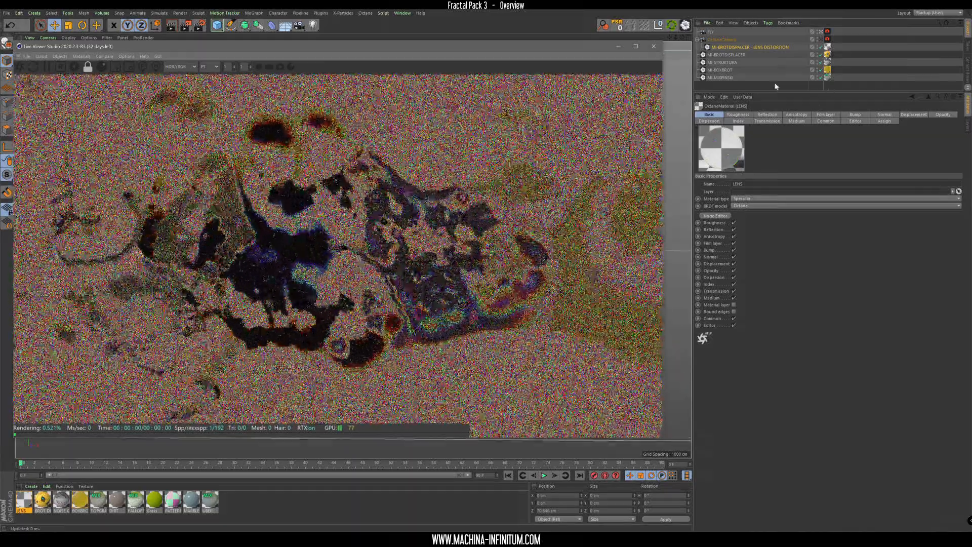
Select MI-BROTDISPLACER - LENS DISTORTION and display the Normal channel in the live render.
left_click(730, 48)
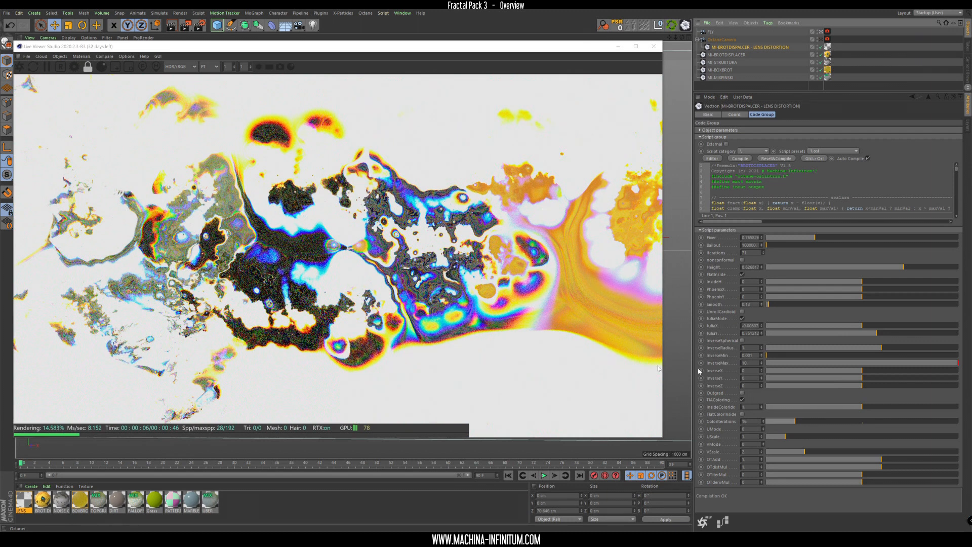
left_click(216, 67)
left_click(215, 140)
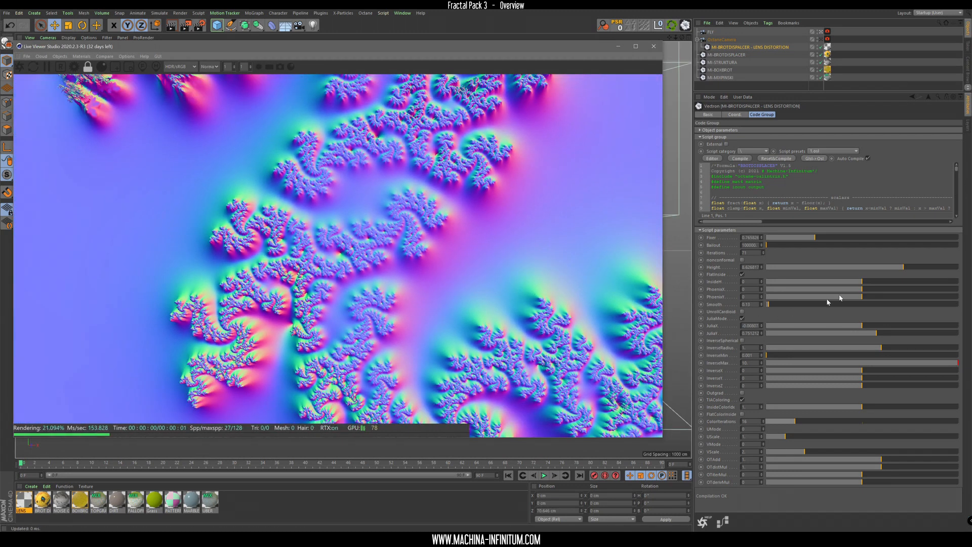
Try raising PhoenixX and PhoenixY on the lens distortion fractal, and reset both to 0.
left_click_drag(862, 290, 869, 300)
right_click_drag(453, 245, 459, 294)
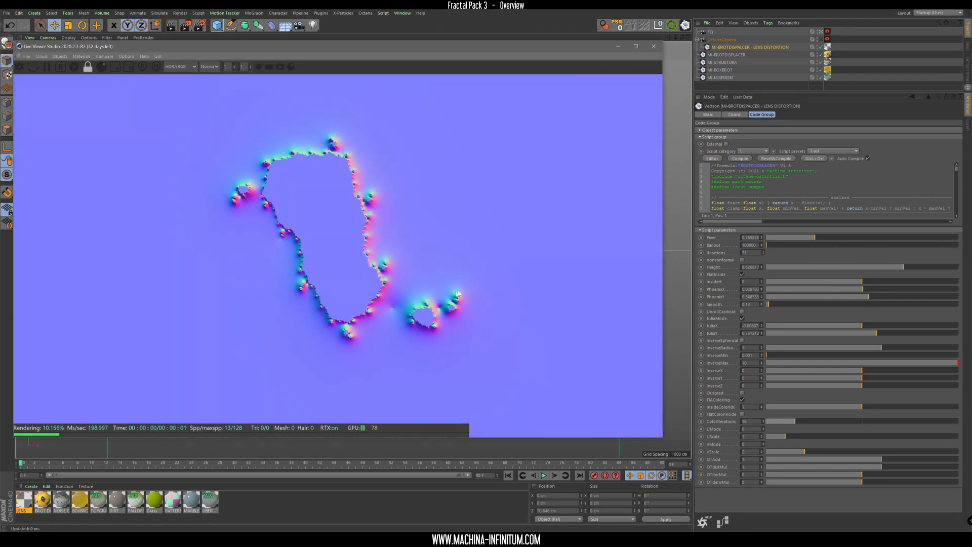
left_click(747, 289)
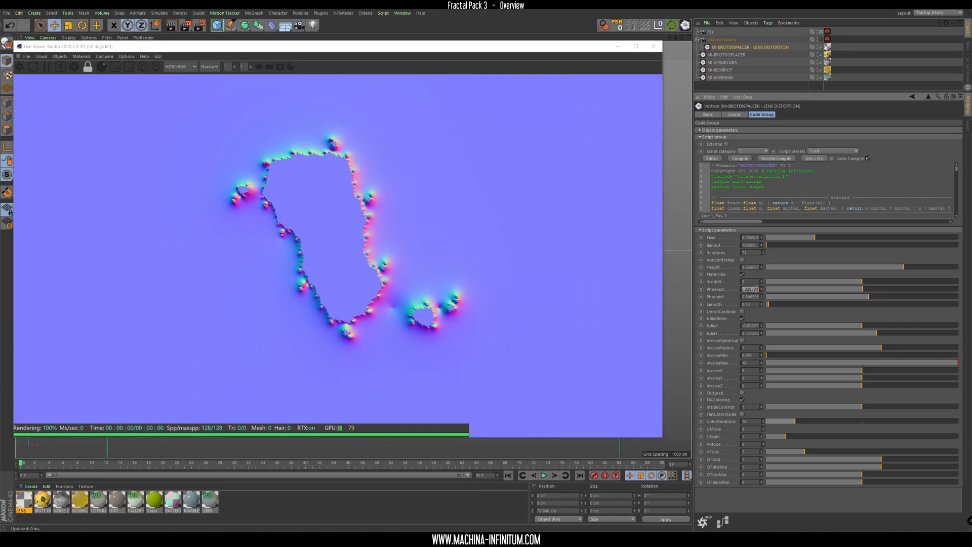
type("0")
key("Tab")
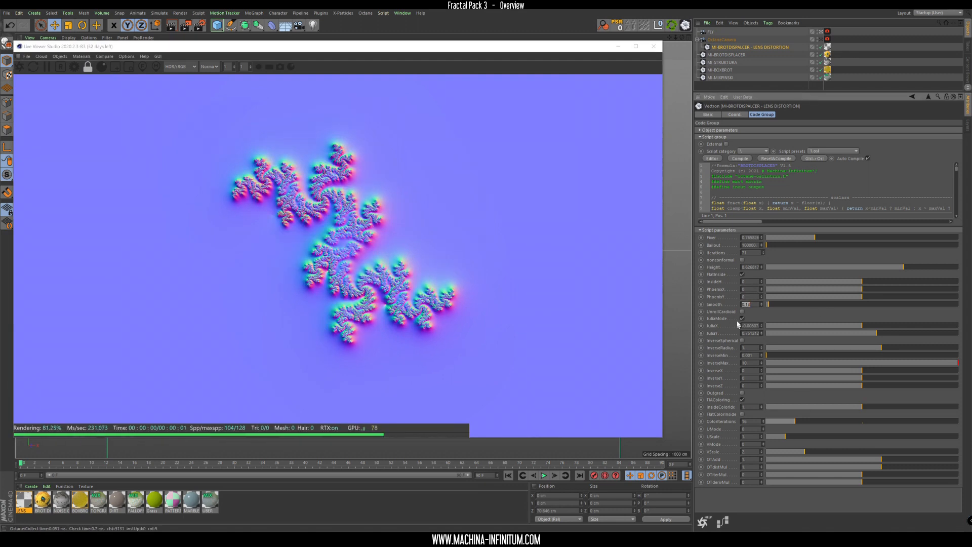
Disable JuliaMode on the lens distortion object and frame the spiral edges of its relief up close.
left_click(742, 319)
middle_click_drag(265, 273, 305, 279)
right_click_drag(315, 253, 331, 234)
middle_click_drag(301, 235, 336, 289)
right_click_drag(343, 299, 429, 344)
middle_click_drag(429, 344, 354, 167)
right_click_drag(408, 263, 92, 32)
Adjust the Ray epsilon of the Info channels kernel and close the render settings.
left_click(61, 67)
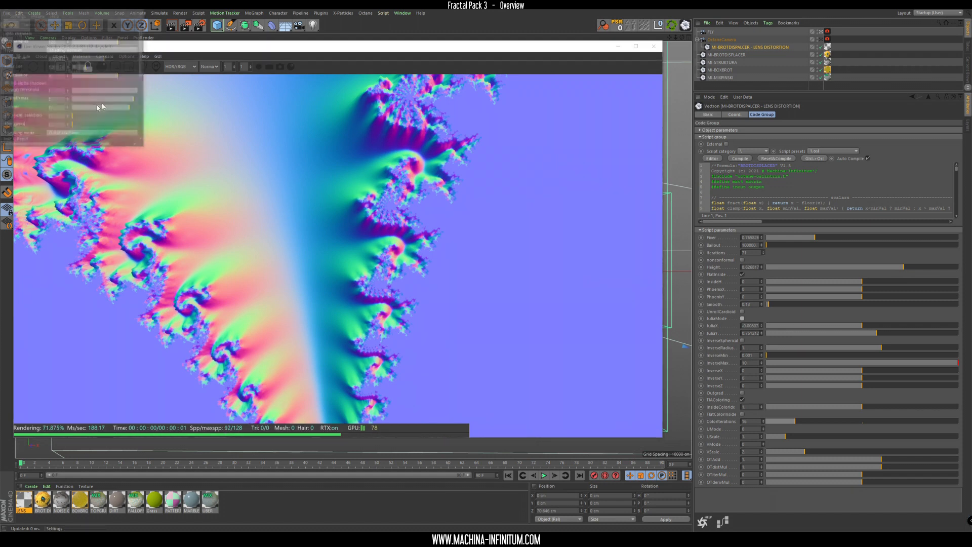
left_click(91, 60)
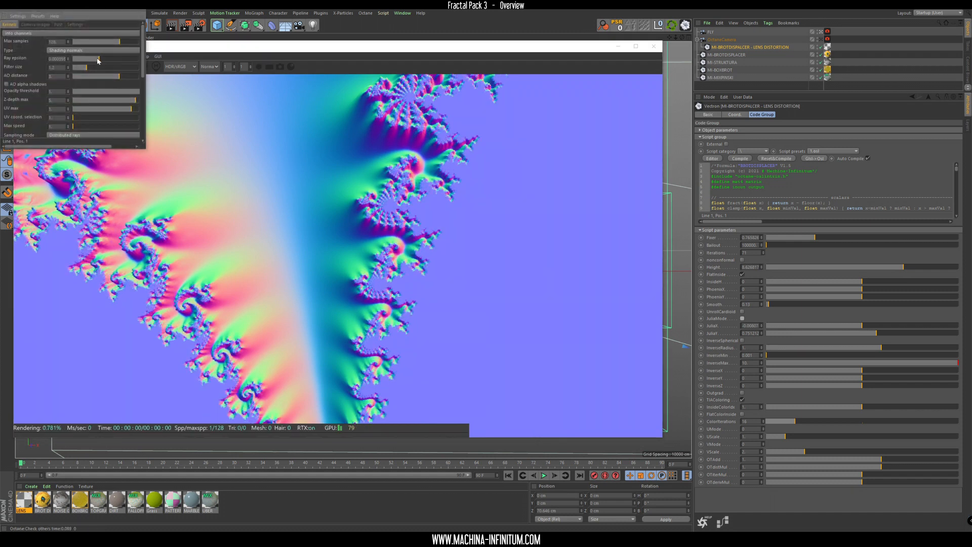
left_click(135, 11)
Examine the fine spiral details along the non-Julia relief's edge in the Normal channel.
middle_click_drag(378, 243, 393, 326)
right_click_drag(405, 326, 452, 335)
middle_click_drag(452, 334, 415, 278)
right_click_drag(270, 309, 348, 260)
middle_click_drag(249, 175, 351, 232)
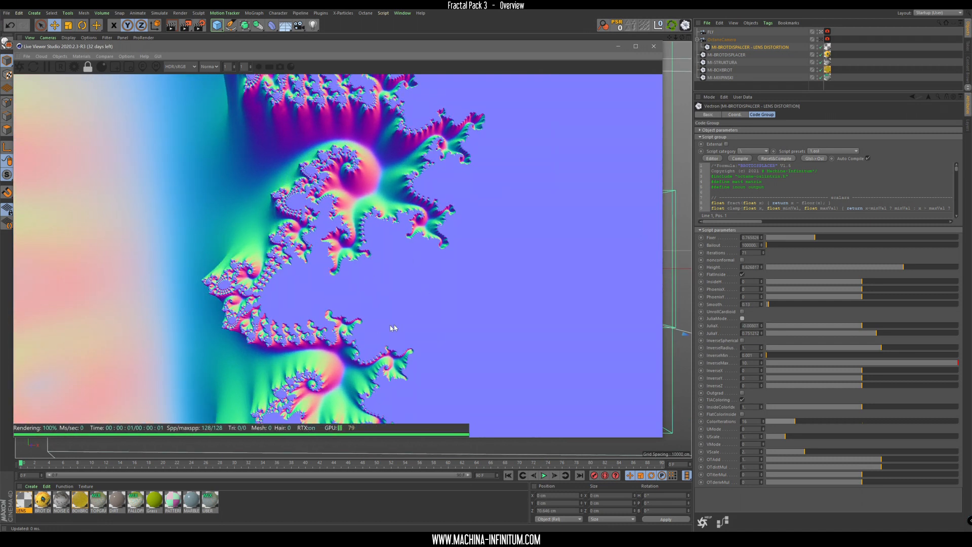
right_click_drag(444, 360, 378, 347)
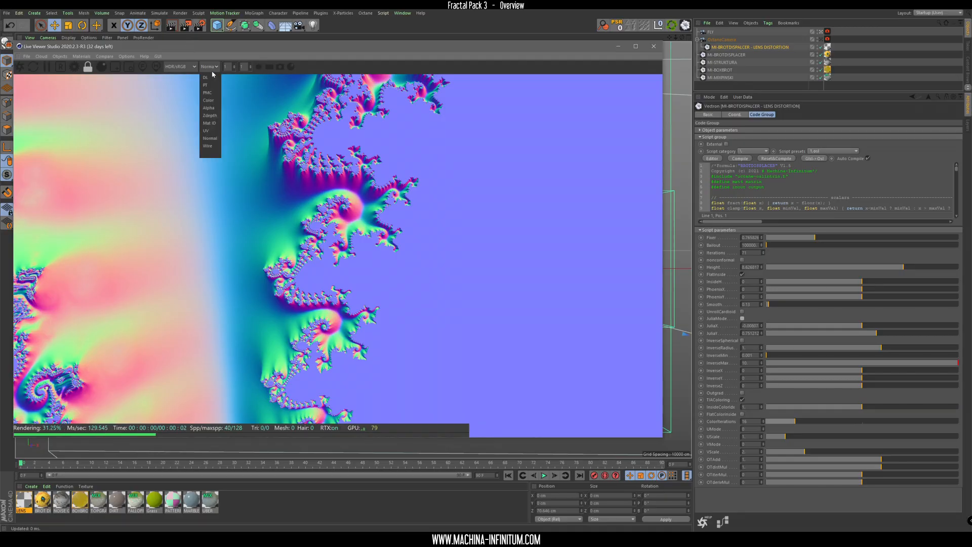
Display the PT channel and view the other fractals refracted through the non-Julia lens relief.
left_click(212, 86)
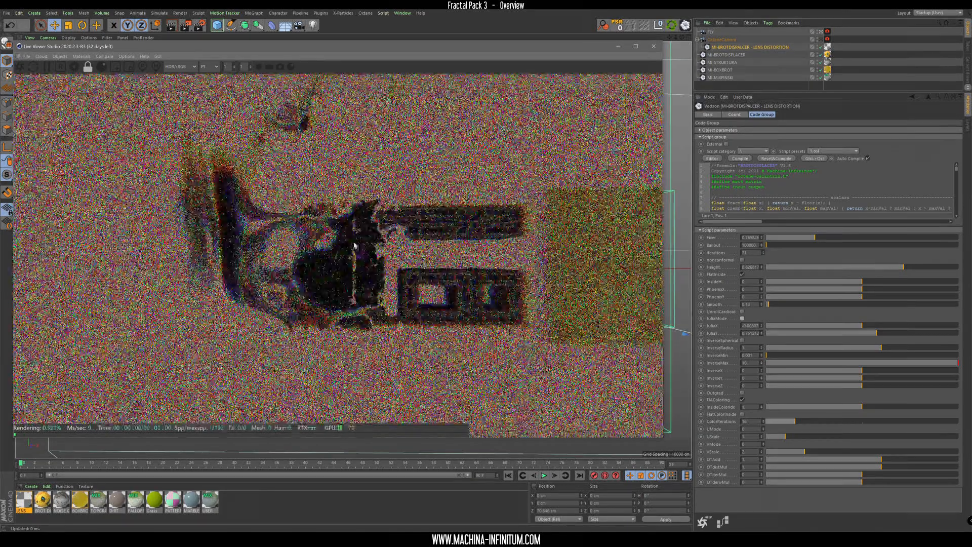
left_click_drag(354, 247, 394, 212)
left_click_drag(337, 318, 302, 395)
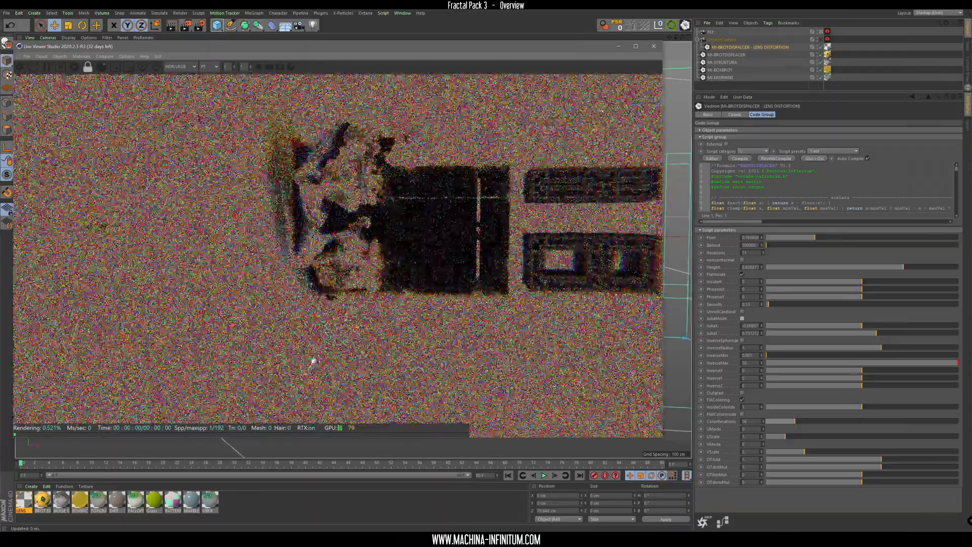